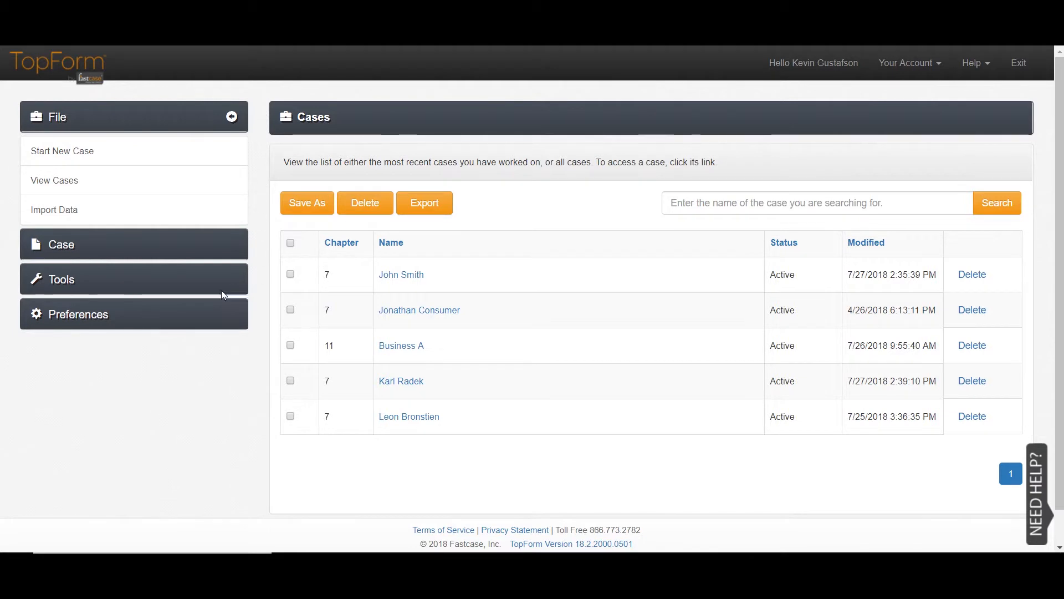
- Expand the Preferences section in the sidebar to list its setup pages
left_click(99, 304)
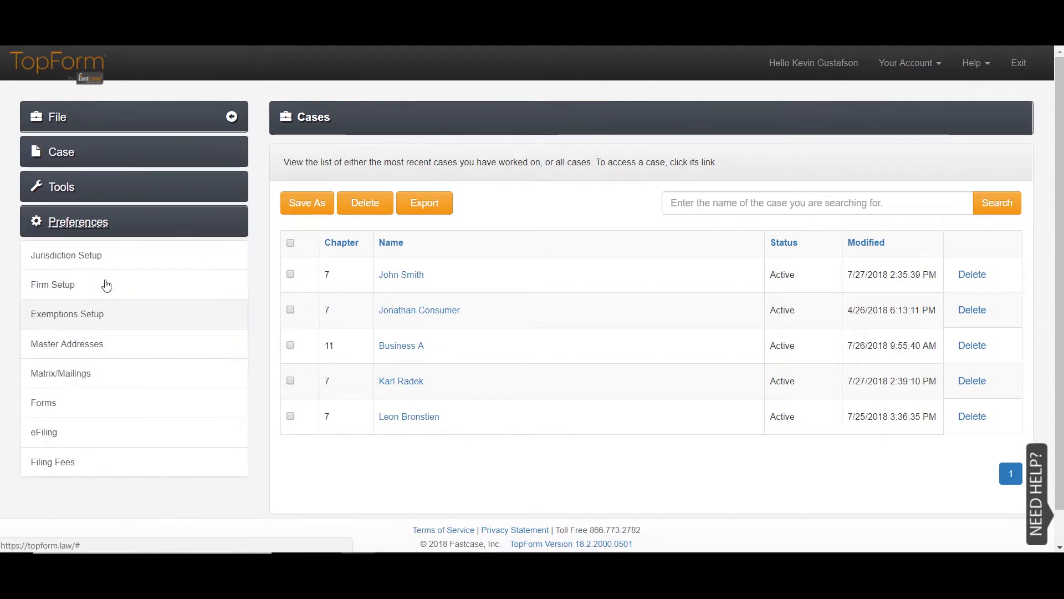
- Install the Alabama Northern, Eastern Division jurisdiction and save the jurisdiction setup
left_click(91, 243)
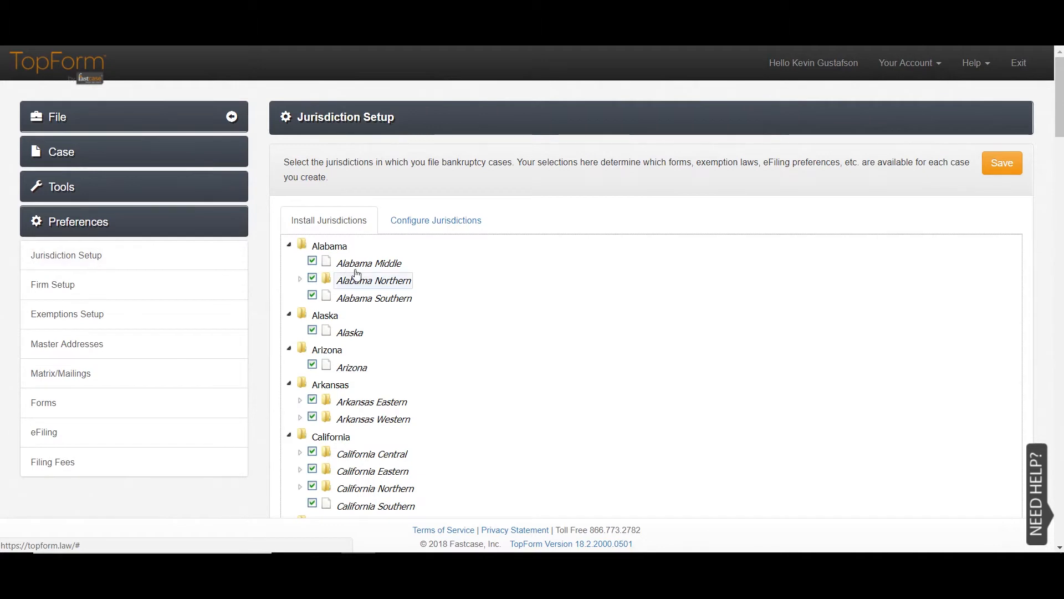
scroll(448, 338, "down", 3)
scroll(448, 339, "down", 7)
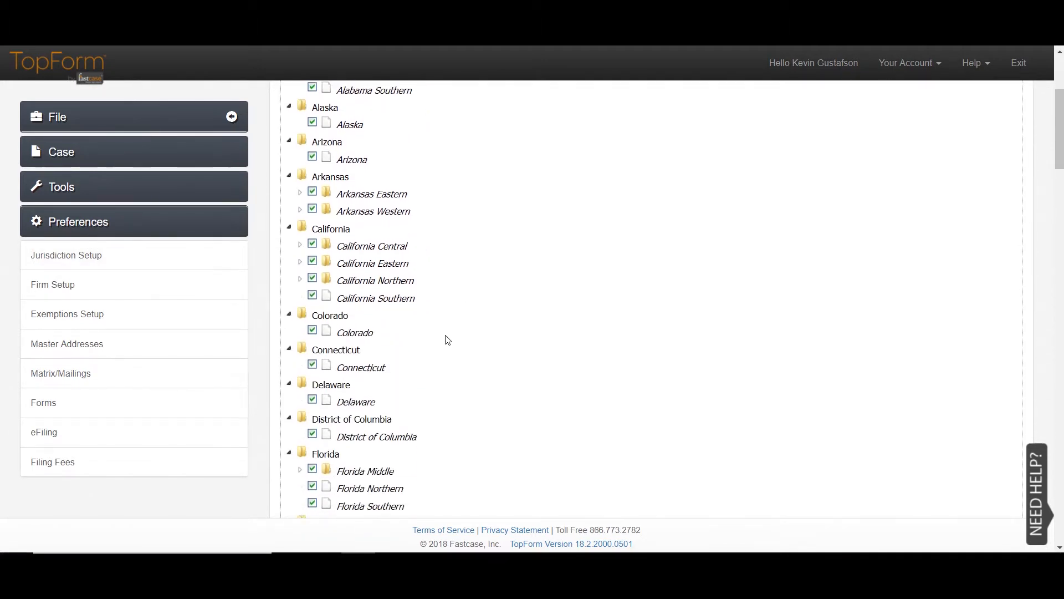
scroll(447, 339, "down", 6)
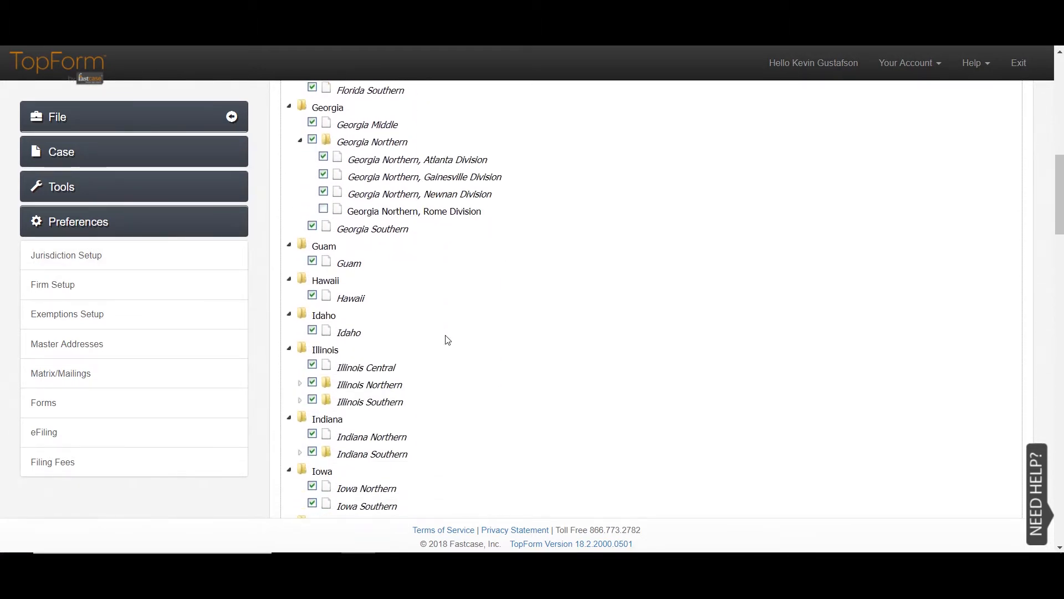
scroll(436, 336, "up", 18)
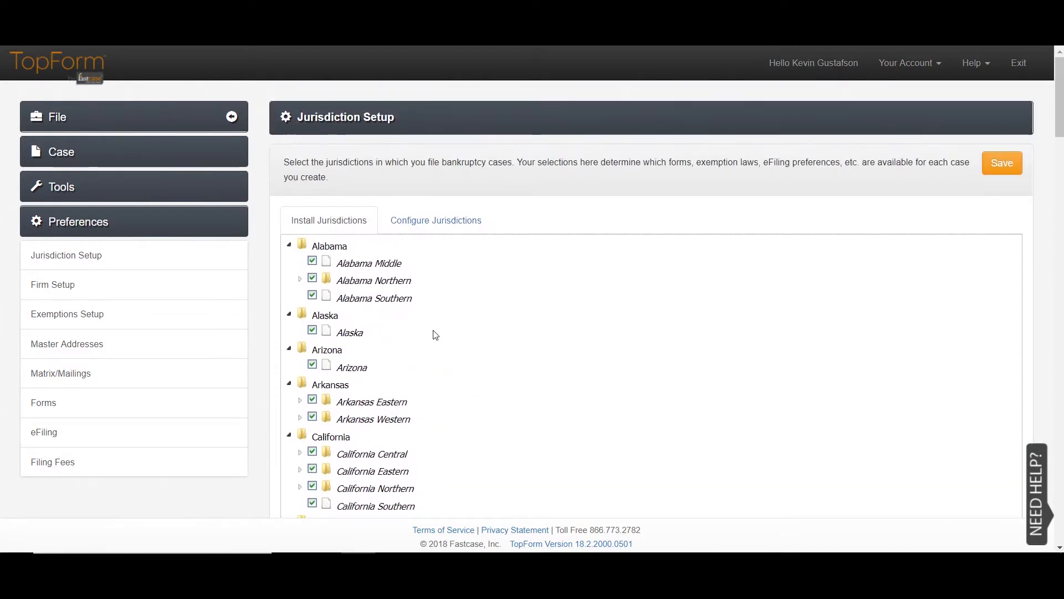
left_click(300, 279)
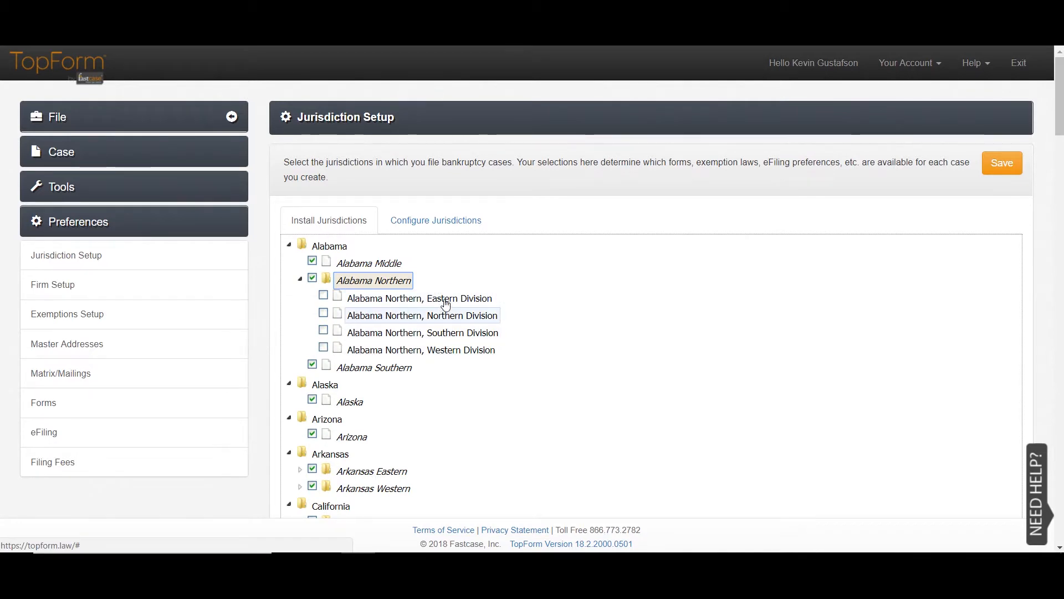
left_click(323, 295)
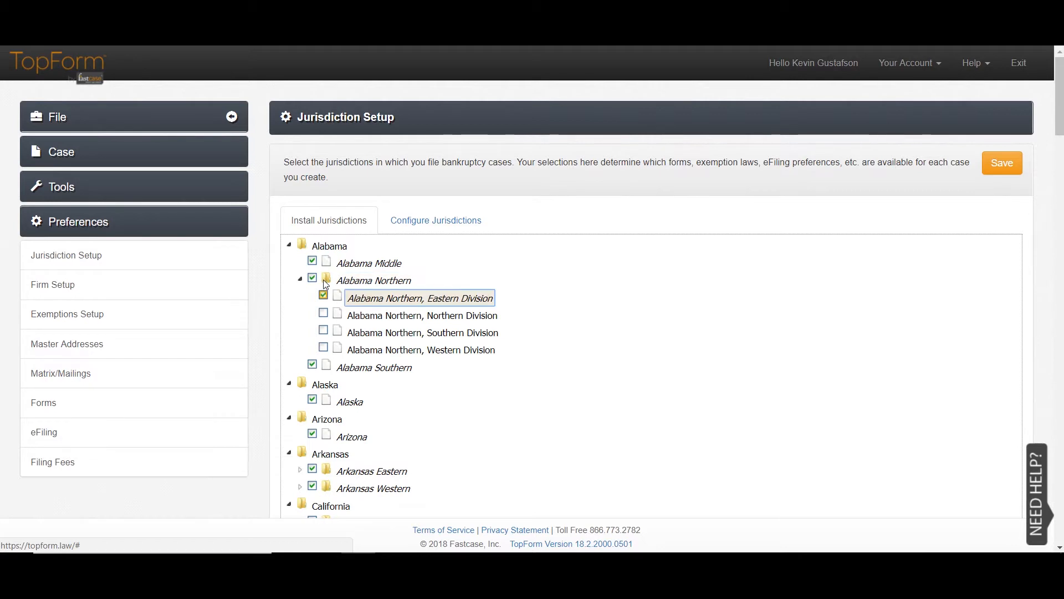
left_click(1003, 157)
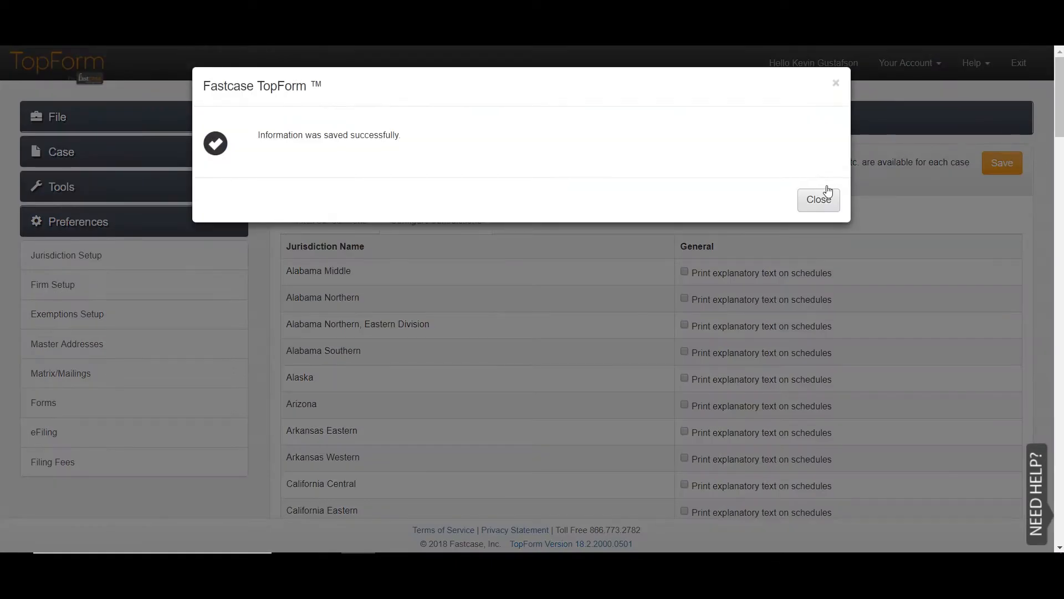
left_click(818, 199)
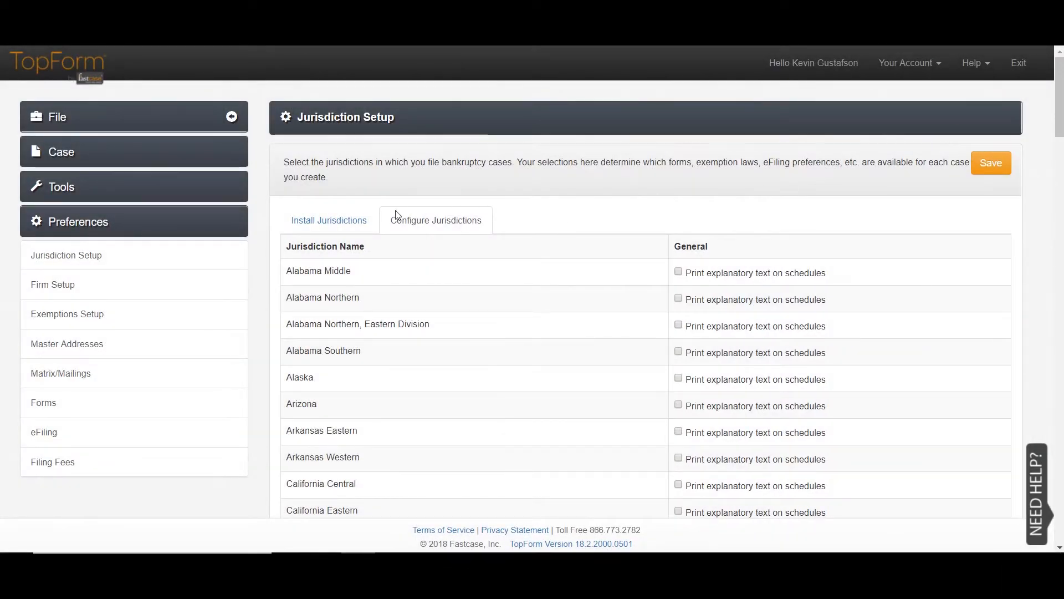
scroll(584, 284, "down", 4)
scroll(585, 286, "up", 4)
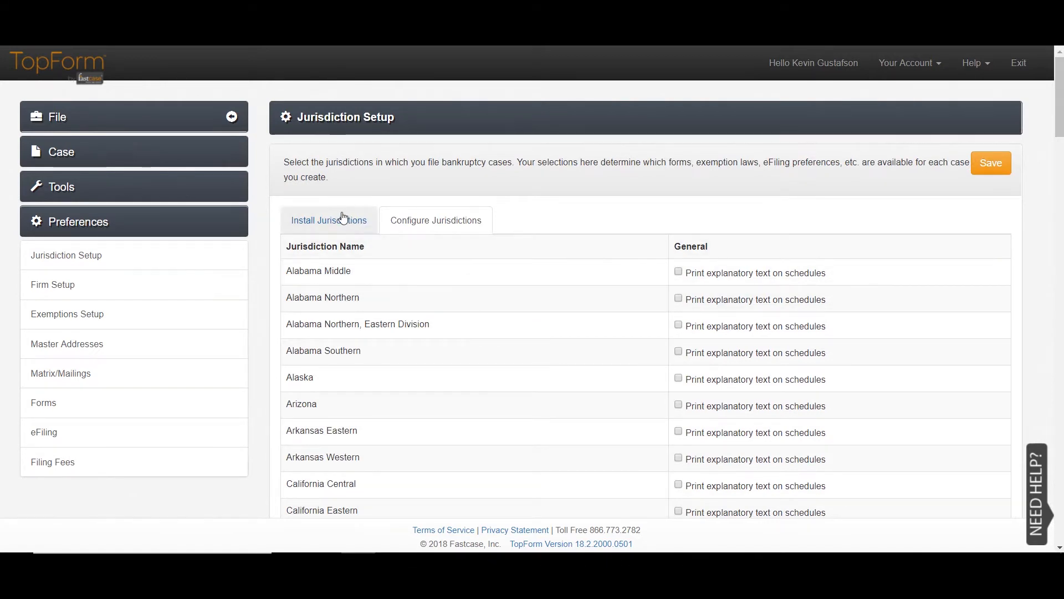
left_click(157, 271)
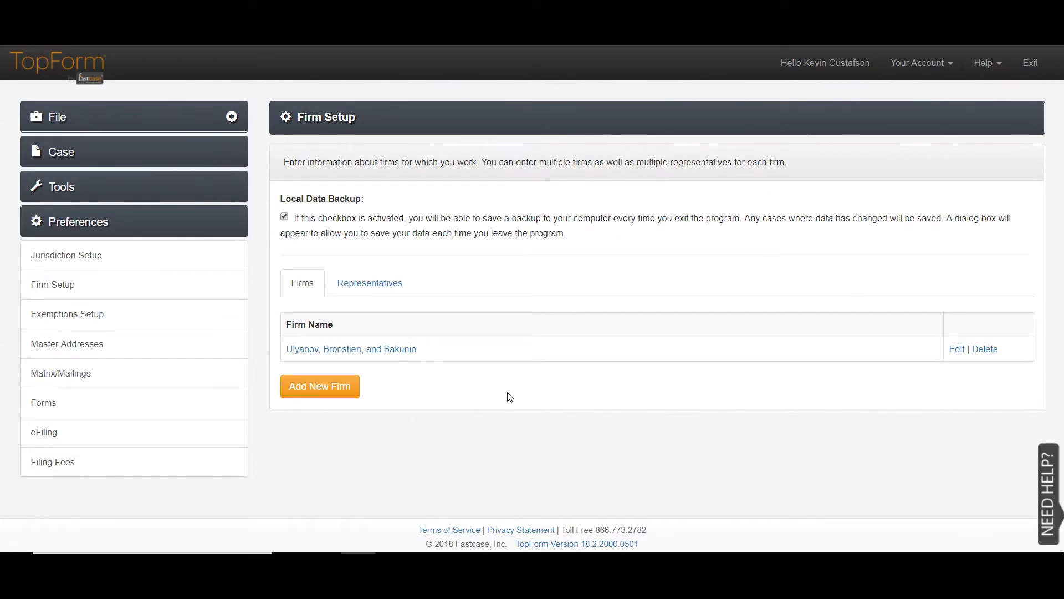
- Add a new firm with display name Sample Firm, its street address, Anytown city and zip, and save it
left_click(341, 376)
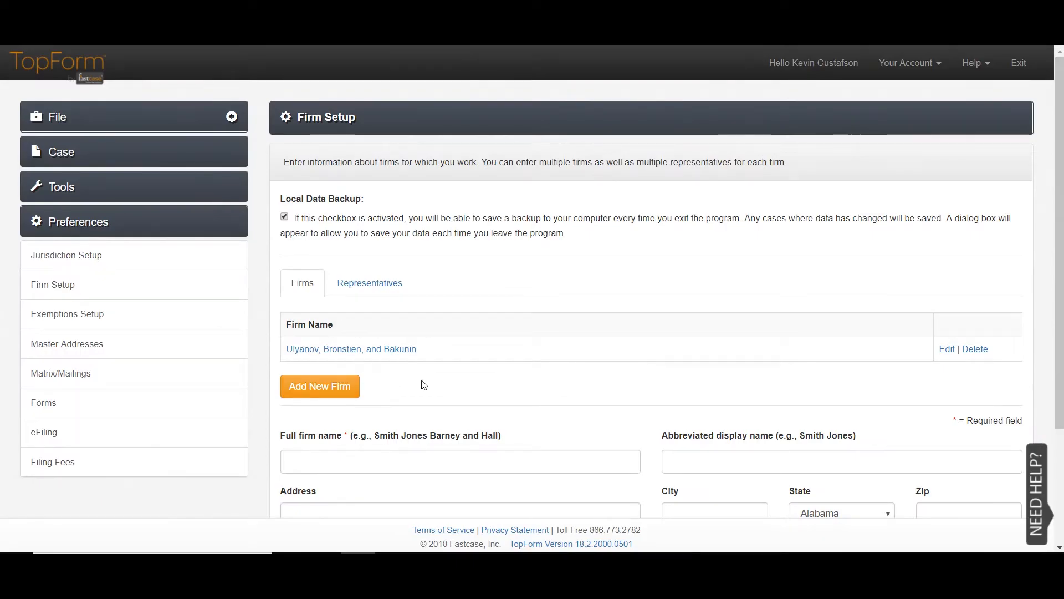
scroll(476, 383, "down", 3)
left_click(391, 295)
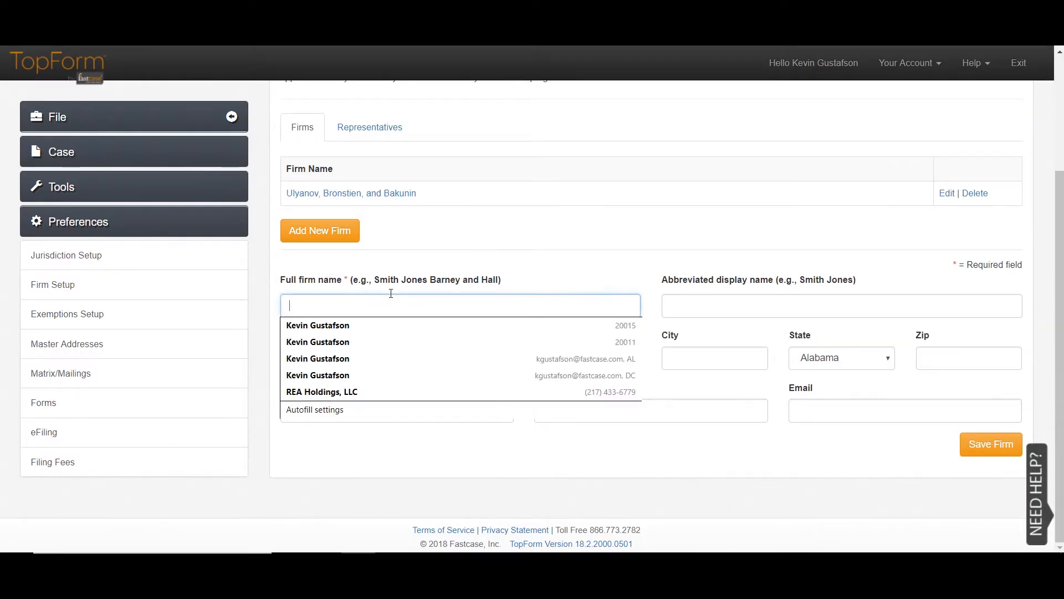
type("Sample Firm")
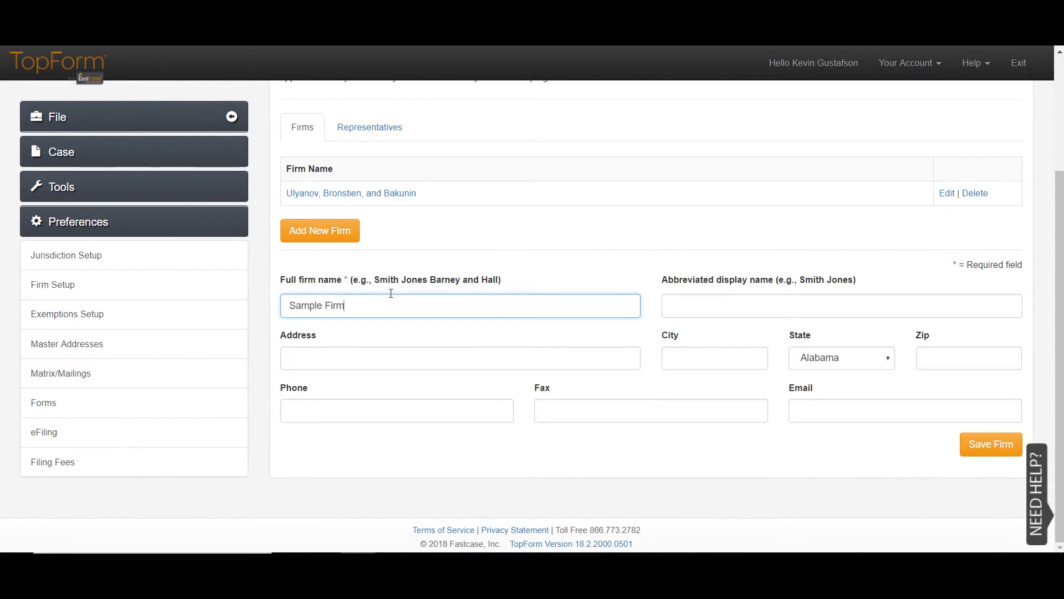
key("Tab")
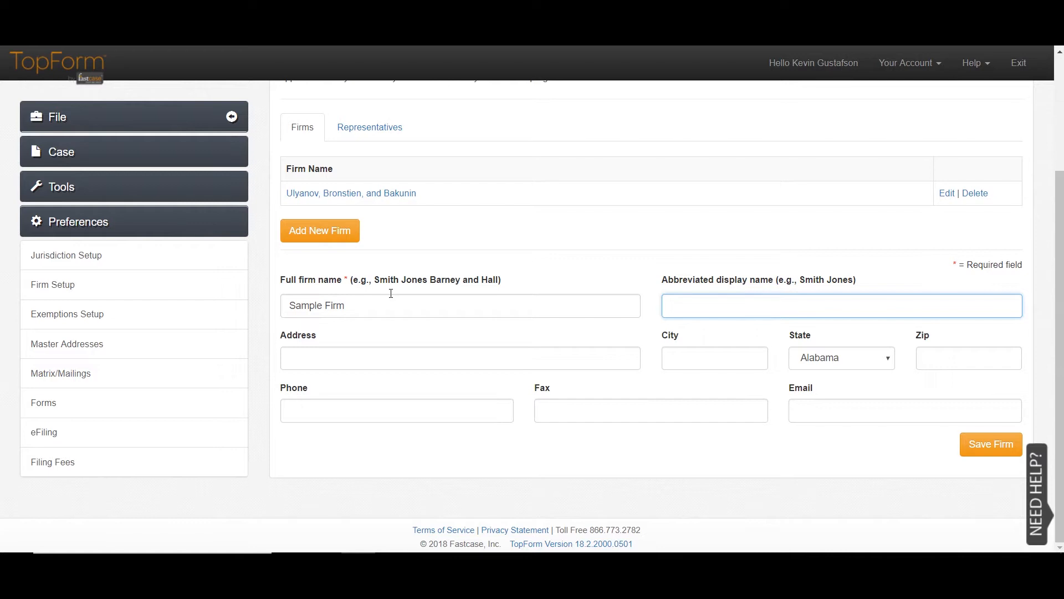
type("Sample Firm")
key("Tab")
type("1234 Lawyer Wat")
key("Tab")
type("Anty")
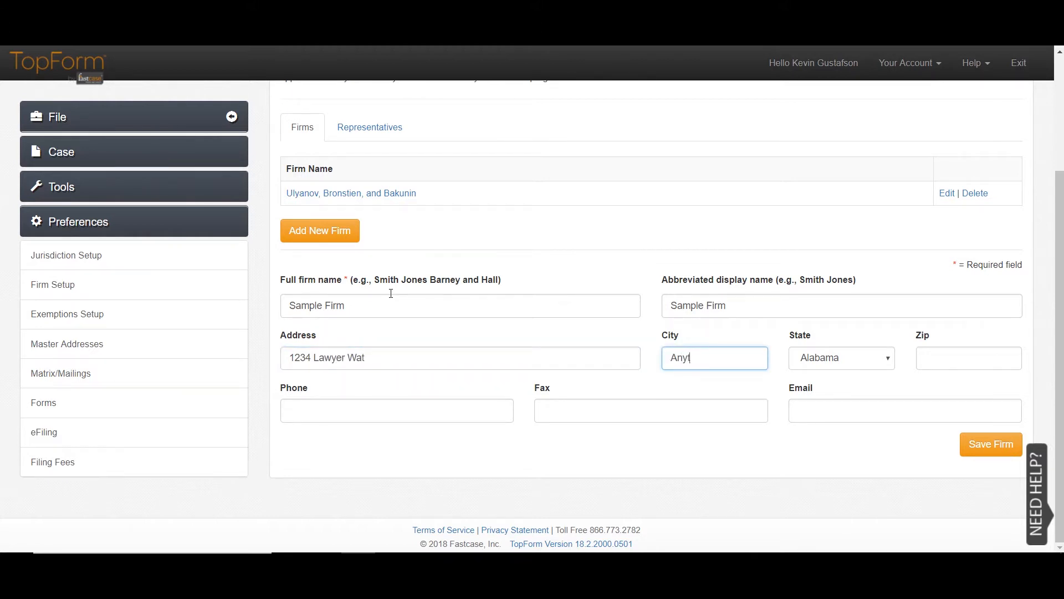
key("Tab")
key("Tab")
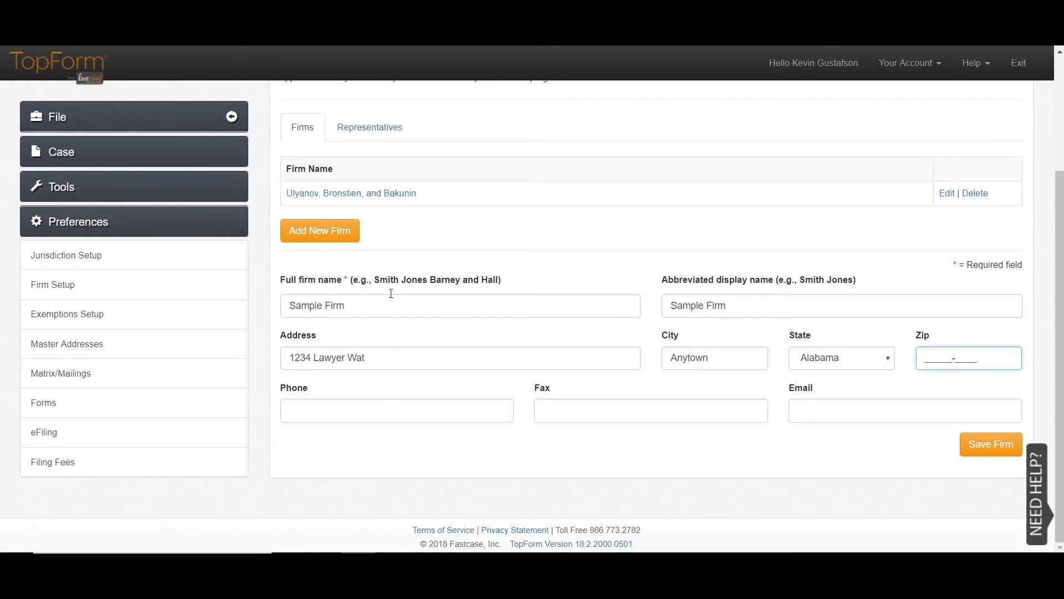
key("Tab")
key("Tab")
key("Tab")
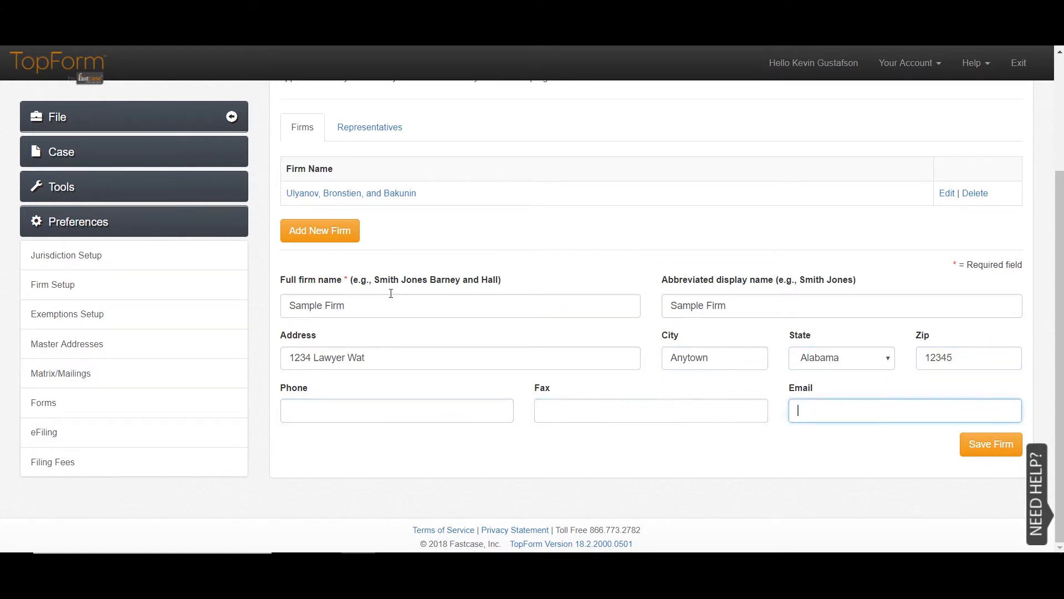
left_click(989, 436)
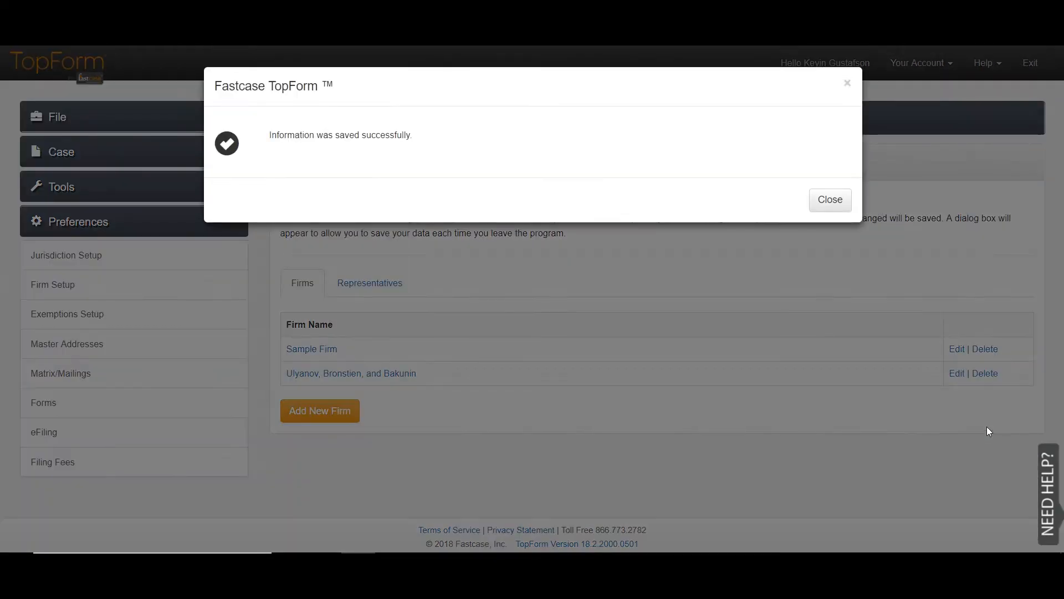
left_click(833, 196)
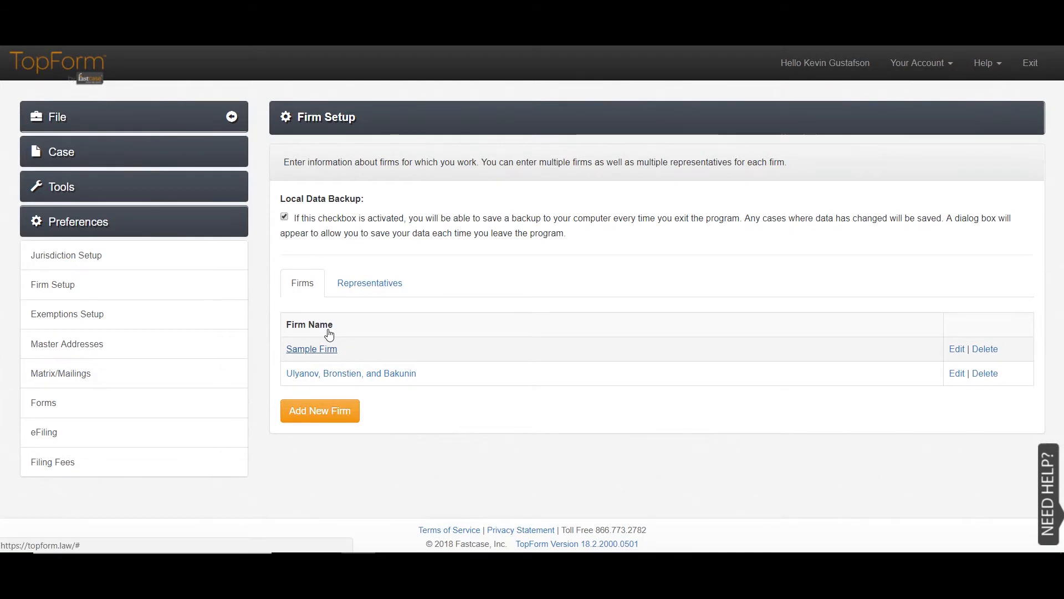
- Enter a new Sample Firm representative, Sample Attorney, with e-mail, bar number and signature
left_click(356, 272)
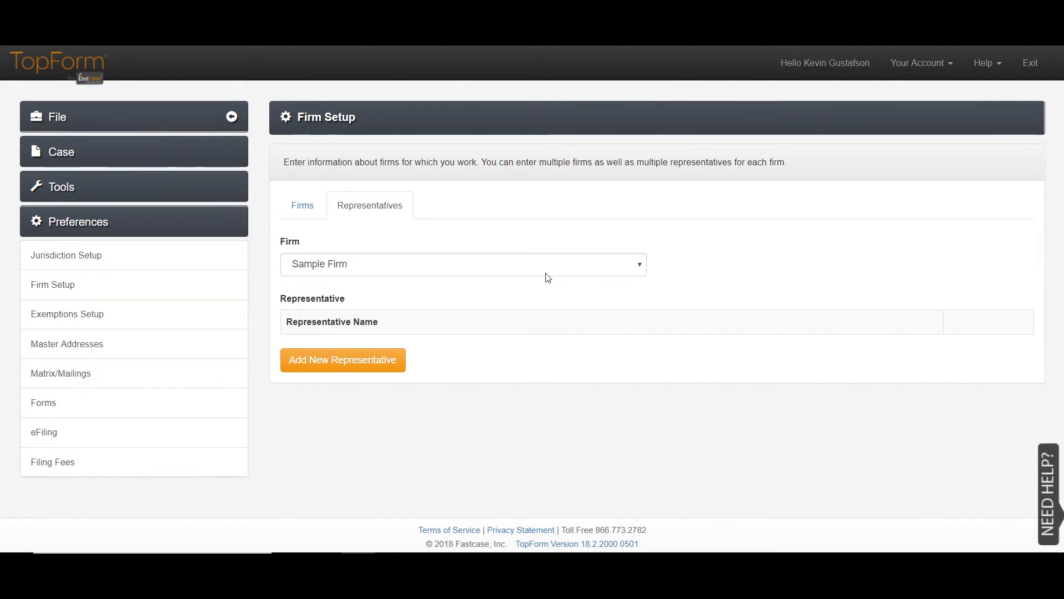
left_click(370, 352)
scroll(465, 384, "down", 2)
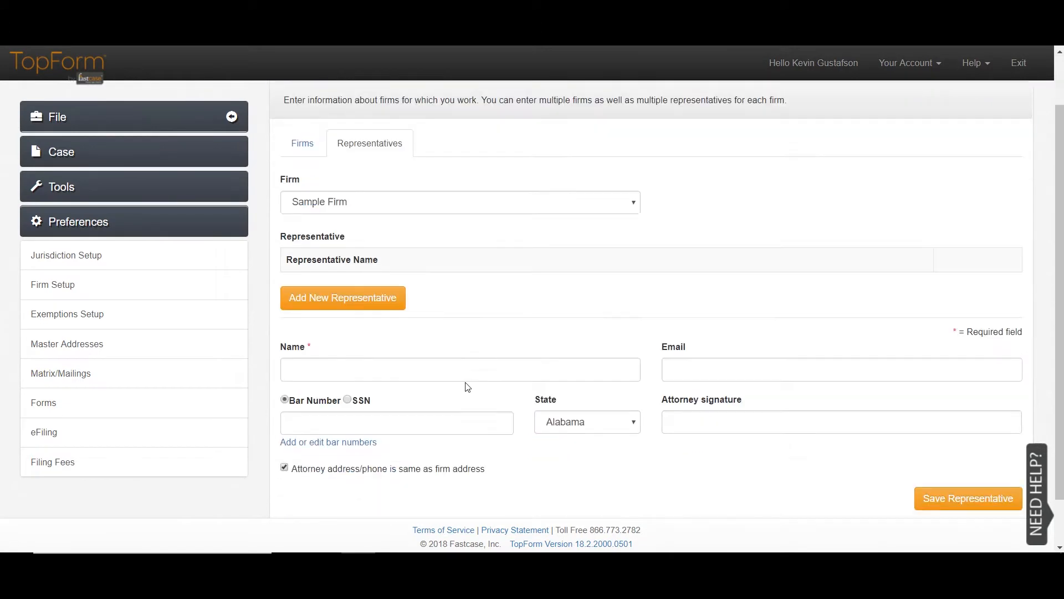
left_click(420, 305)
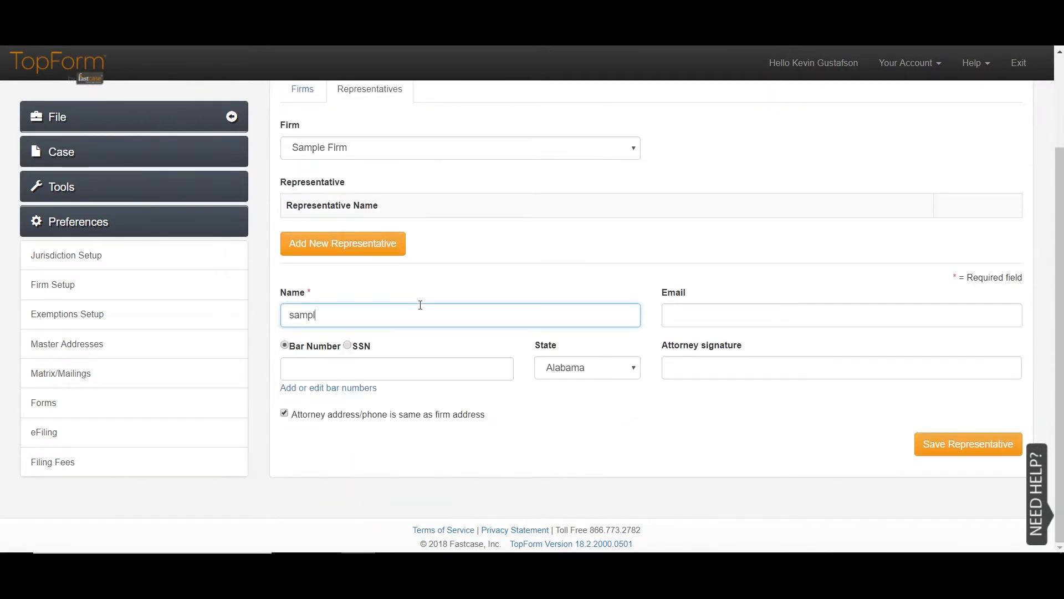
key("Tab")
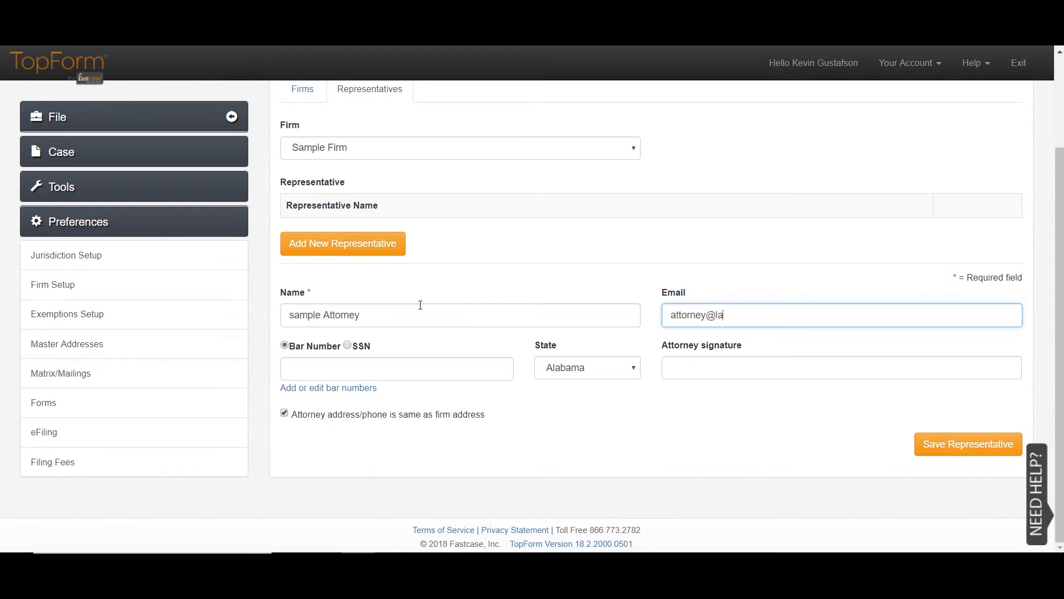
key("Tab")
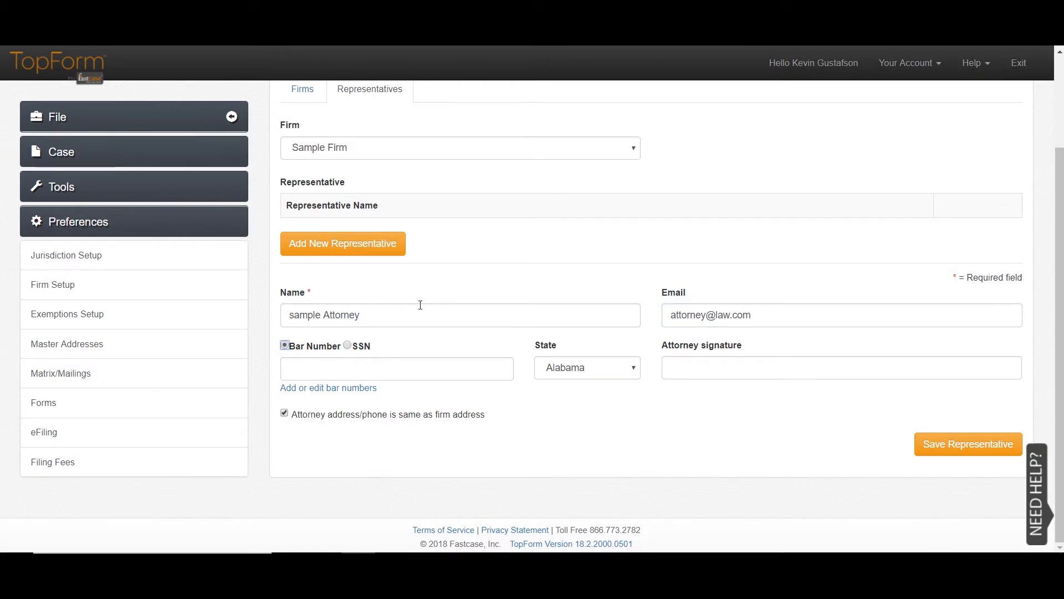
key("Tab")
key("Tab")
key("Tab")
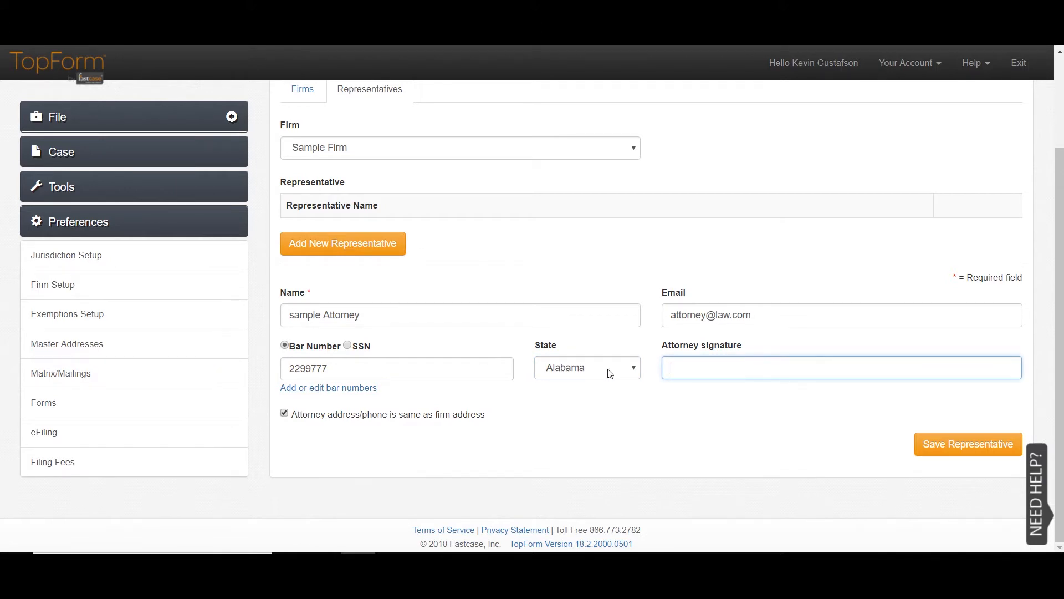
key("BackSpace")
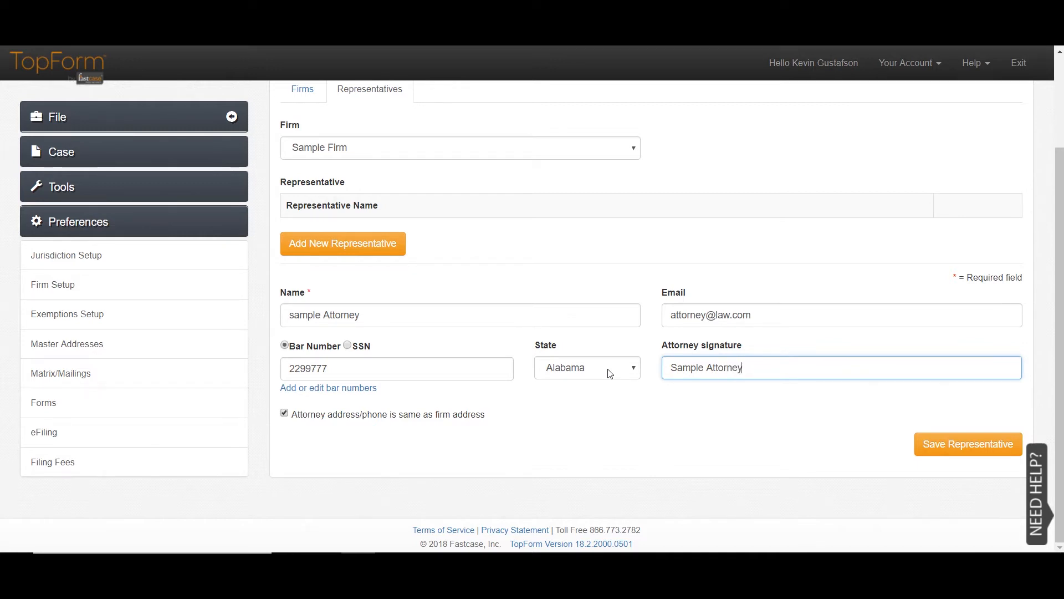
- Capitalize the representative's name to 'Sample Attorney' and save the representative
left_click(294, 297)
key("BackSpace")
type("S")
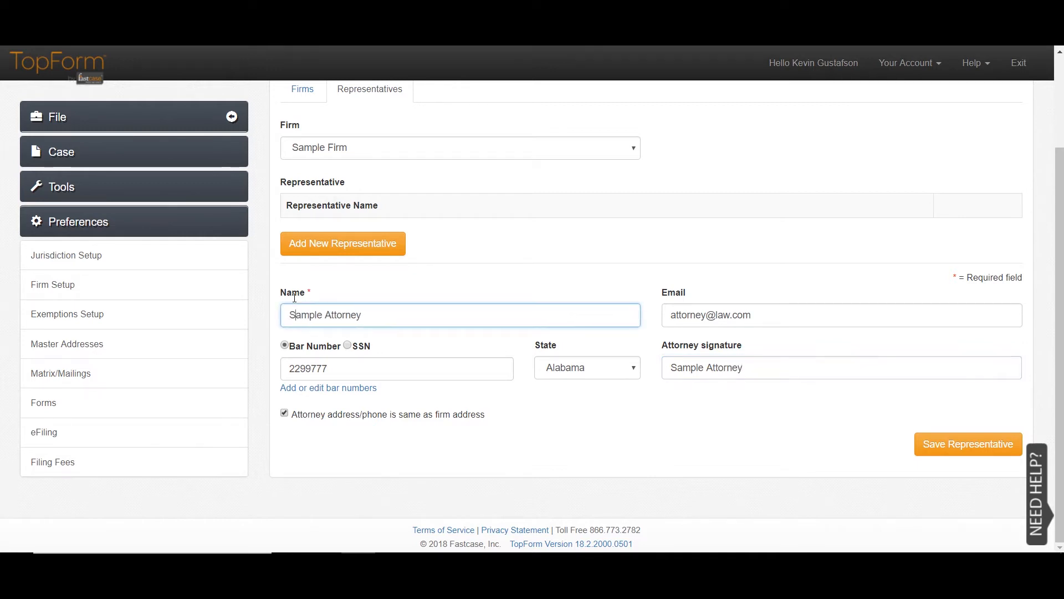
left_click(958, 437)
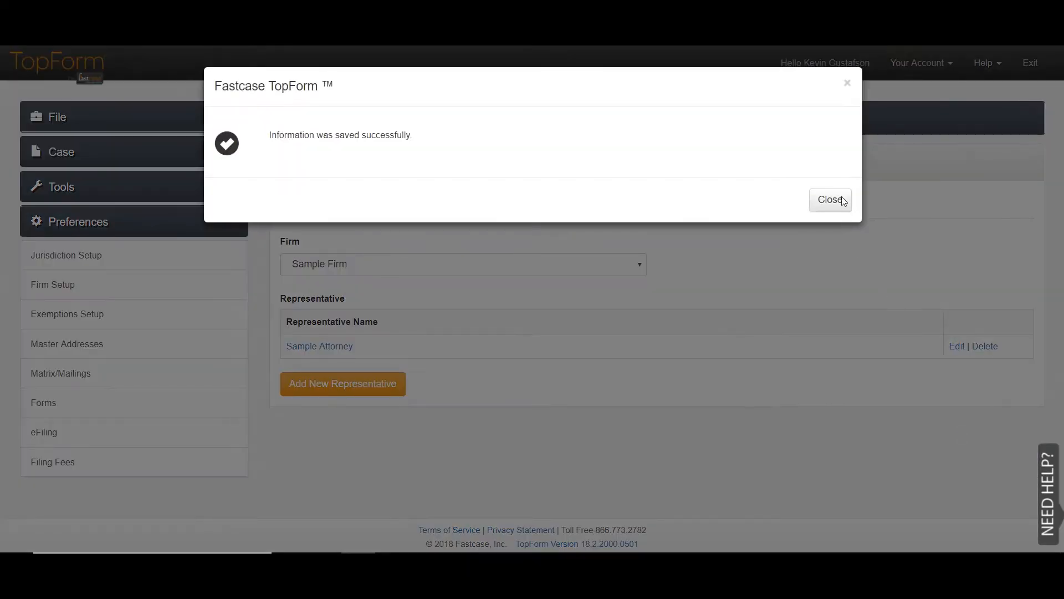
left_click(833, 197)
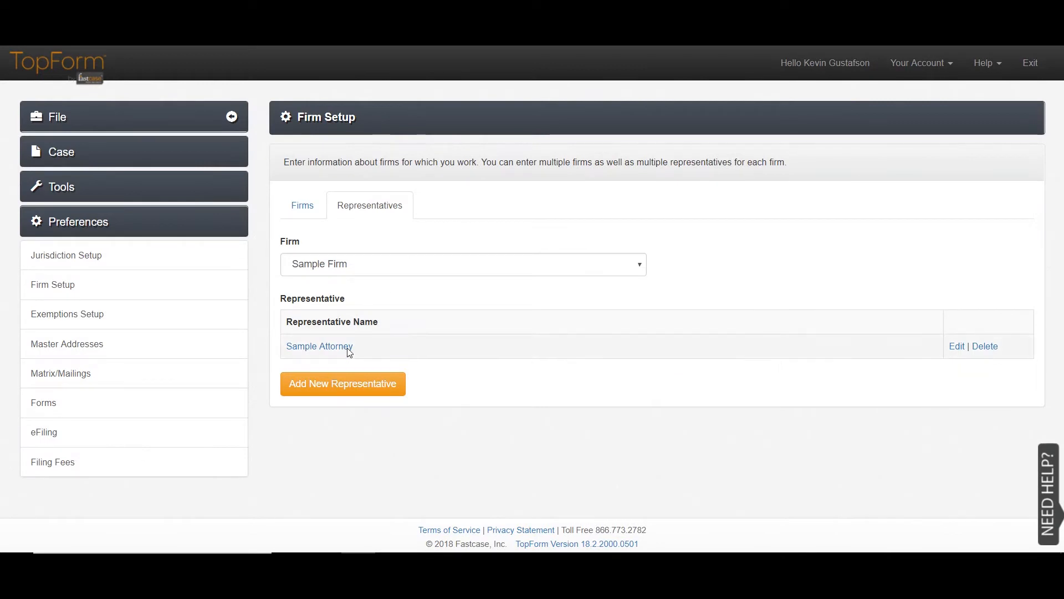
- Check the representatives of Ulyanov, Bronstien, and Bakunin, then return to the firms list
left_click(311, 195)
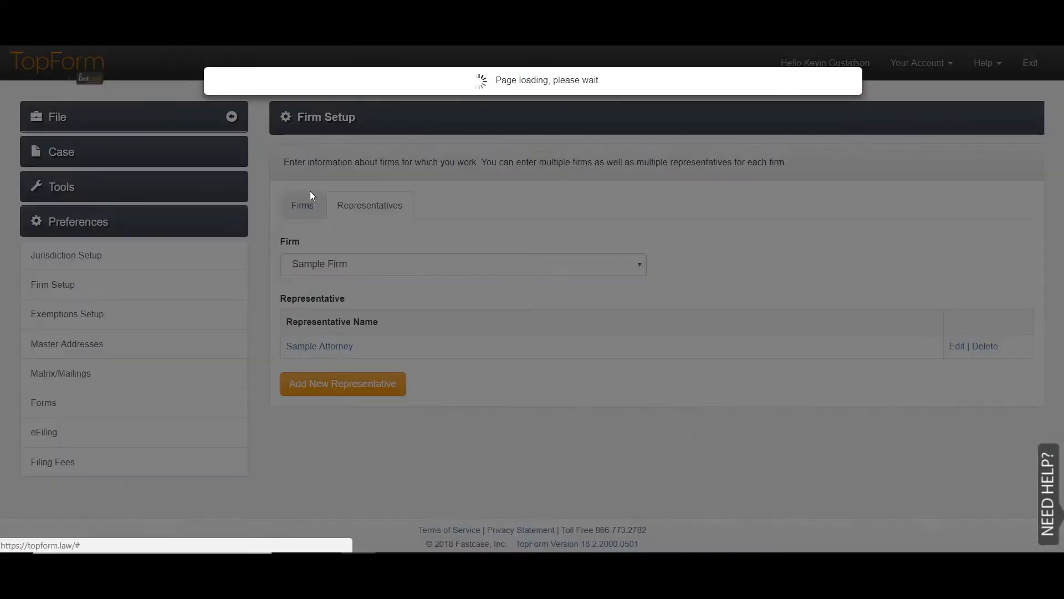
left_click(351, 267)
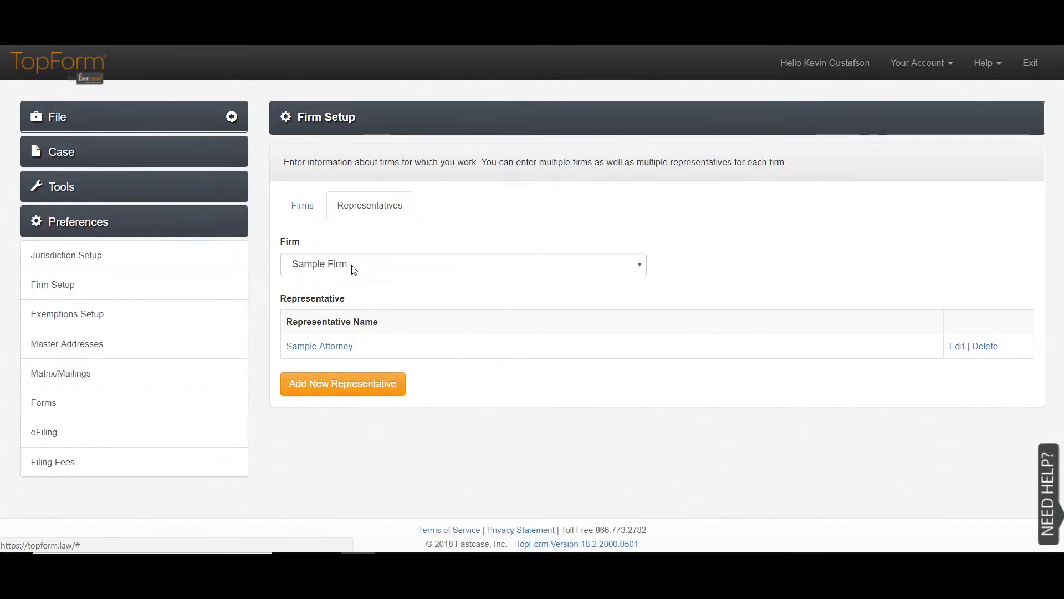
left_click(352, 265)
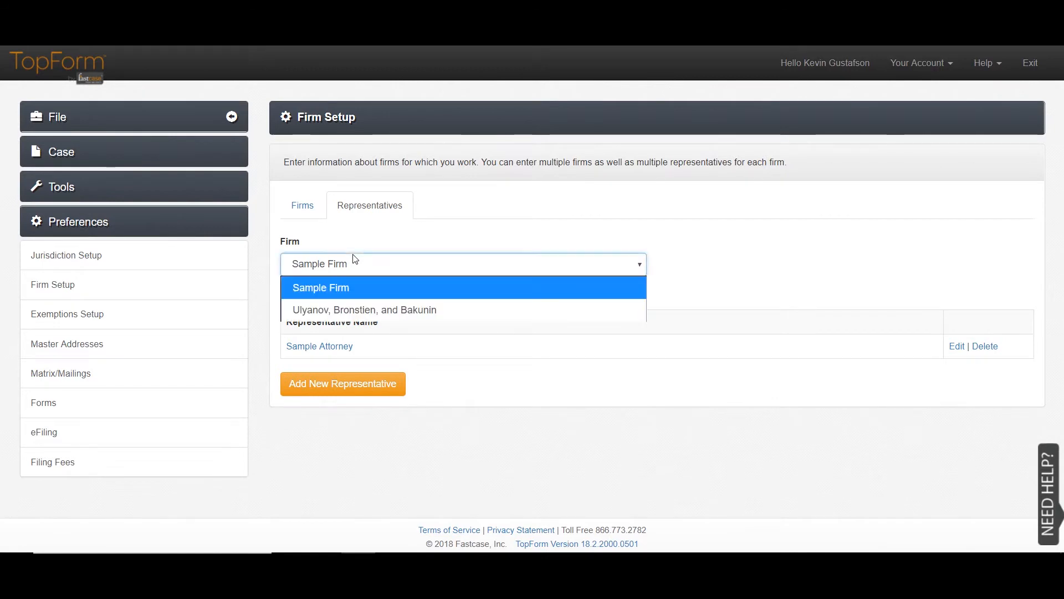
left_click(353, 299)
left_click(304, 206)
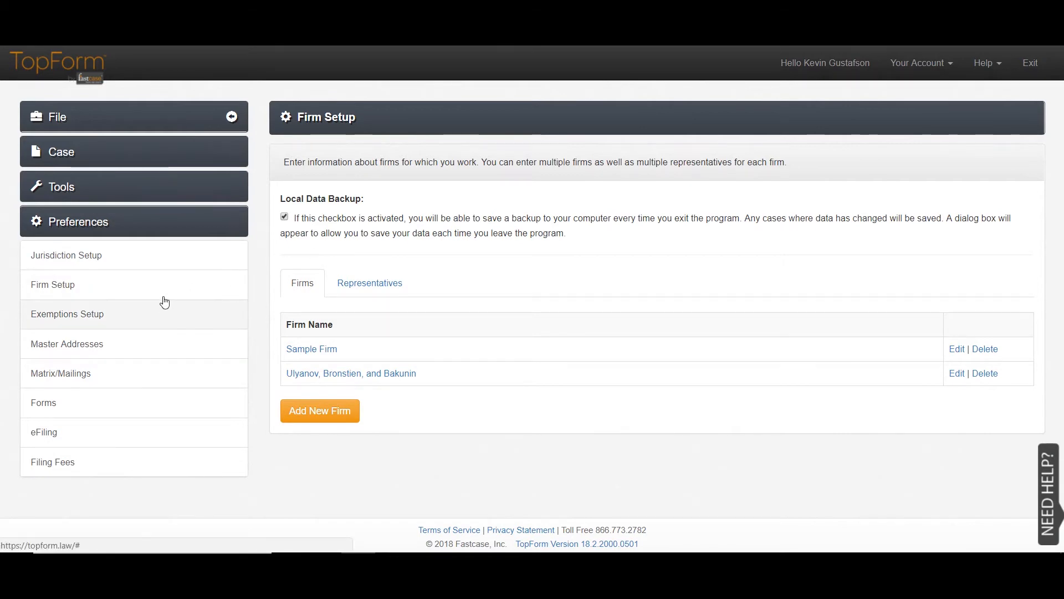
left_click(114, 303)
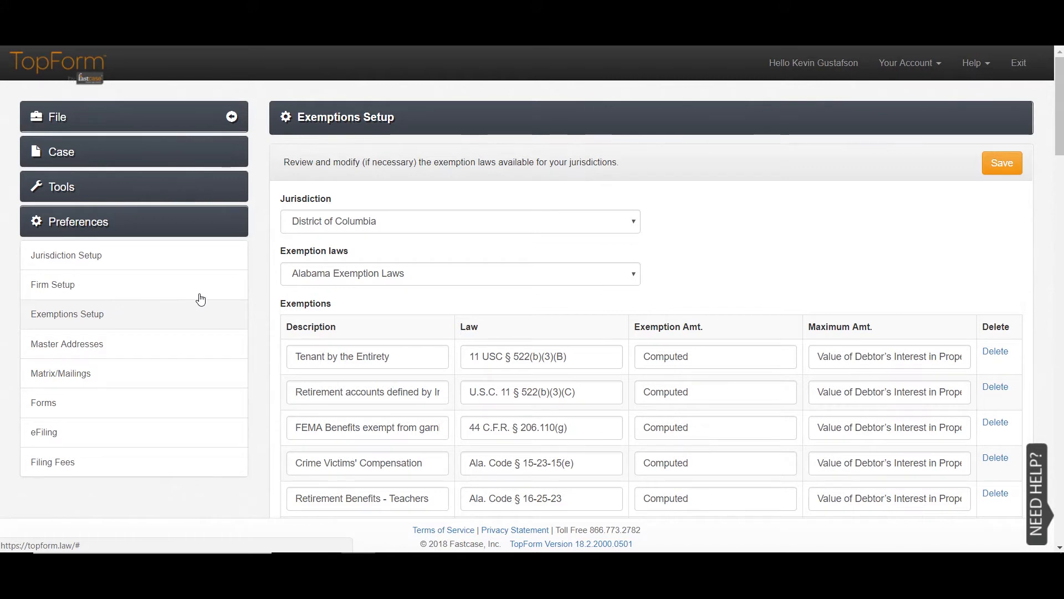
- Switch exemptions to Federal Exemption Laws for the Alabama Middle jurisdiction
left_click(400, 272)
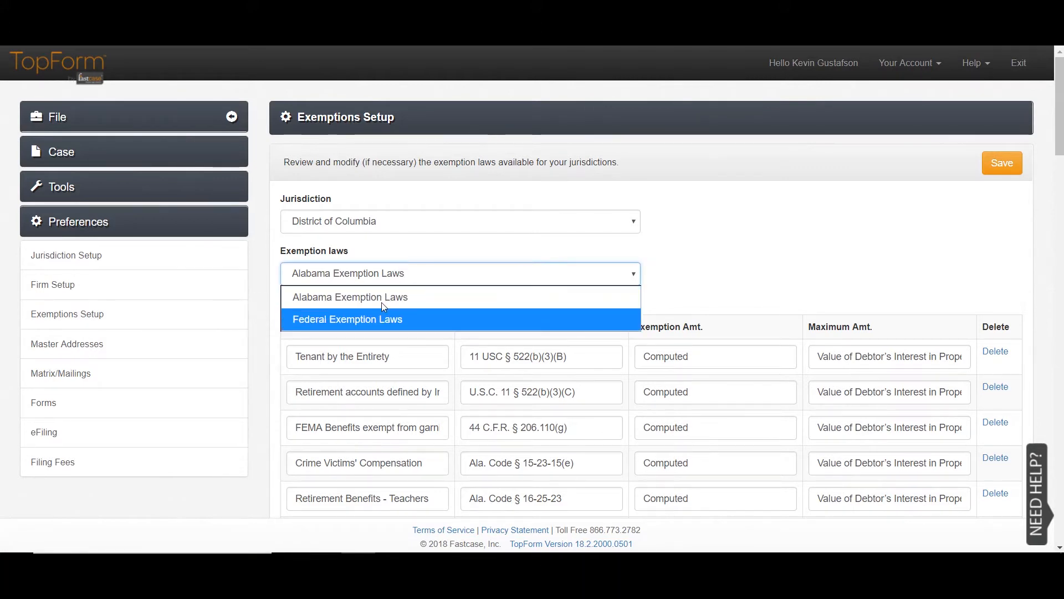
left_click(366, 320)
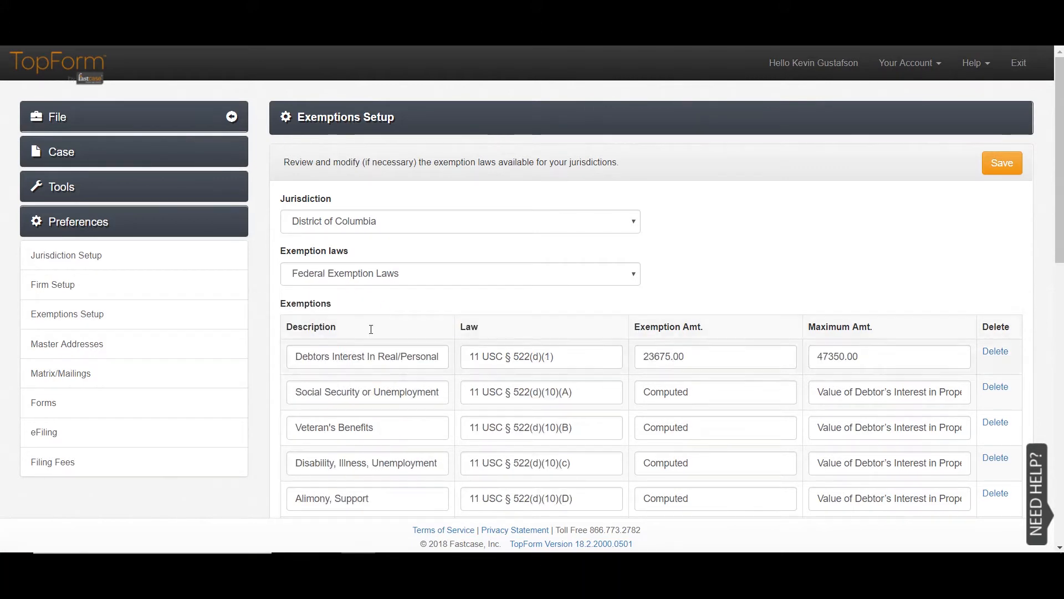
left_click(594, 215)
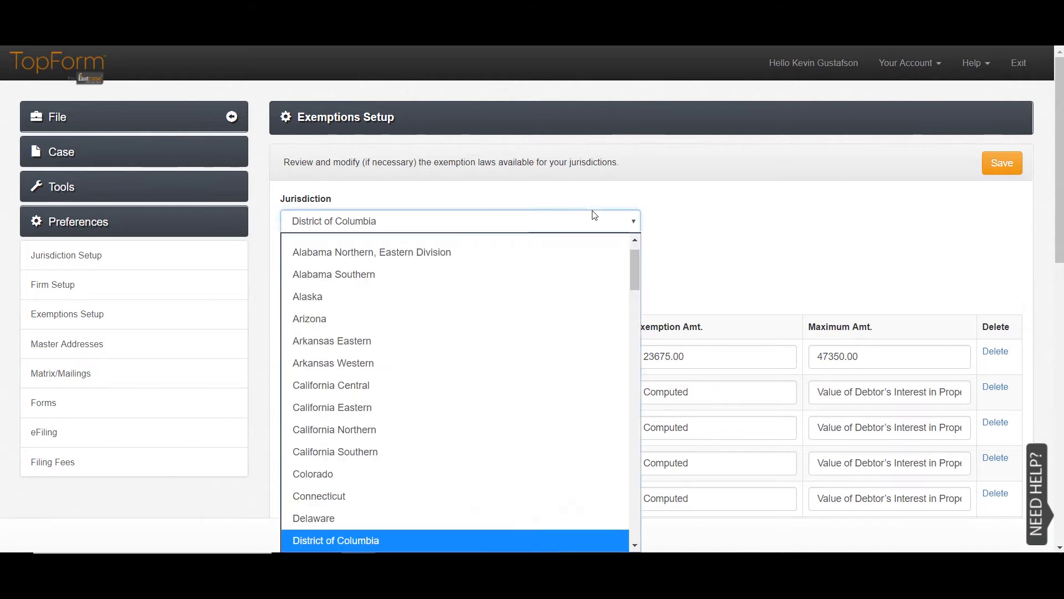
scroll(570, 263, "up", 1)
scroll(560, 295, "up", 1)
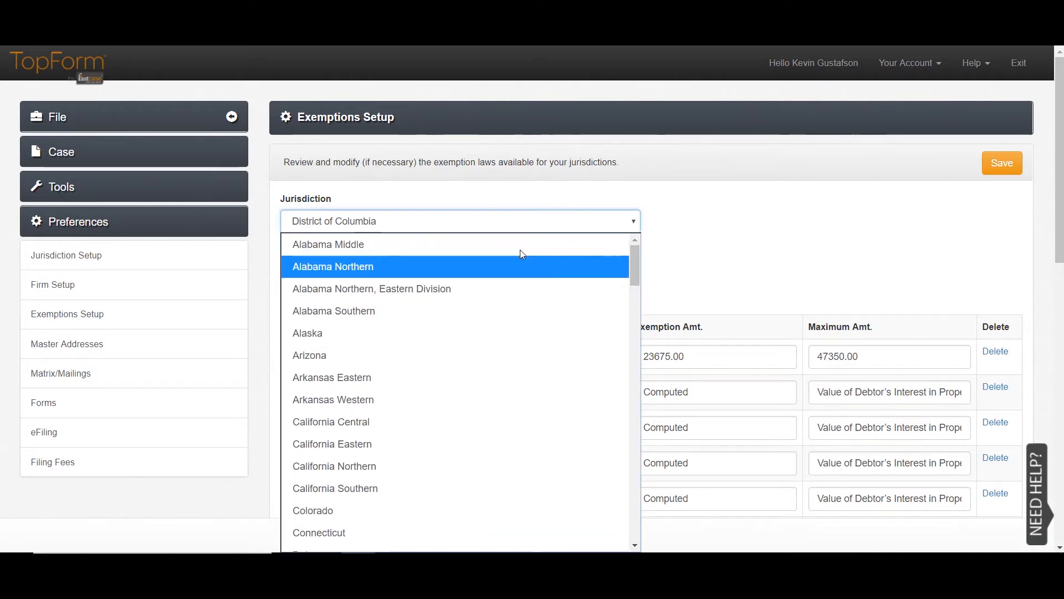
left_click(506, 232)
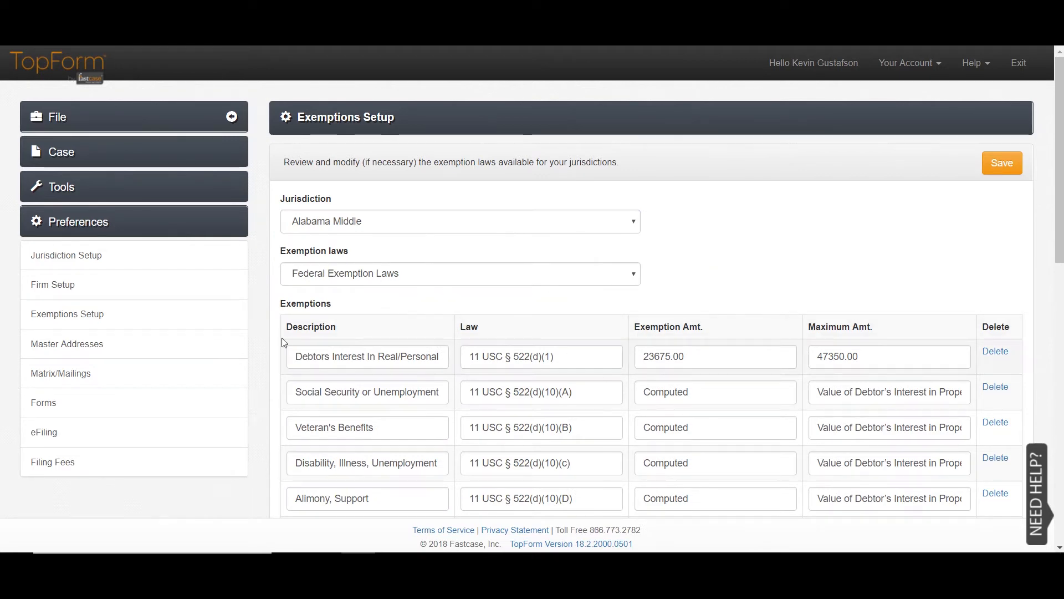
- Set the Social Security amount to 150 and delete the Personal Injury Payments exemption
scroll(282, 341, "down", 5)
scroll(284, 342, "down", 3)
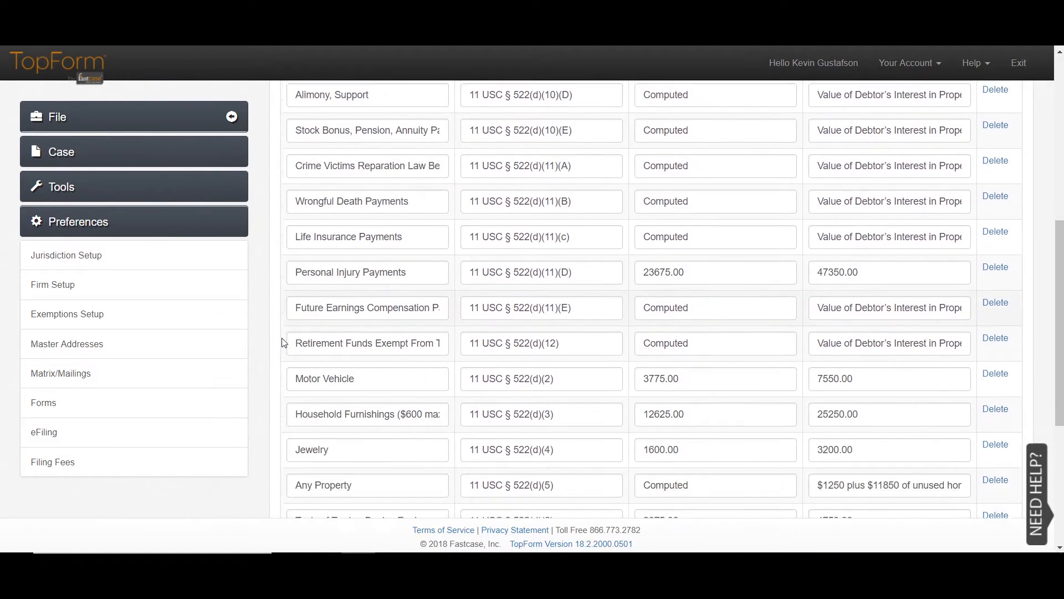
scroll(292, 342, "up", 5)
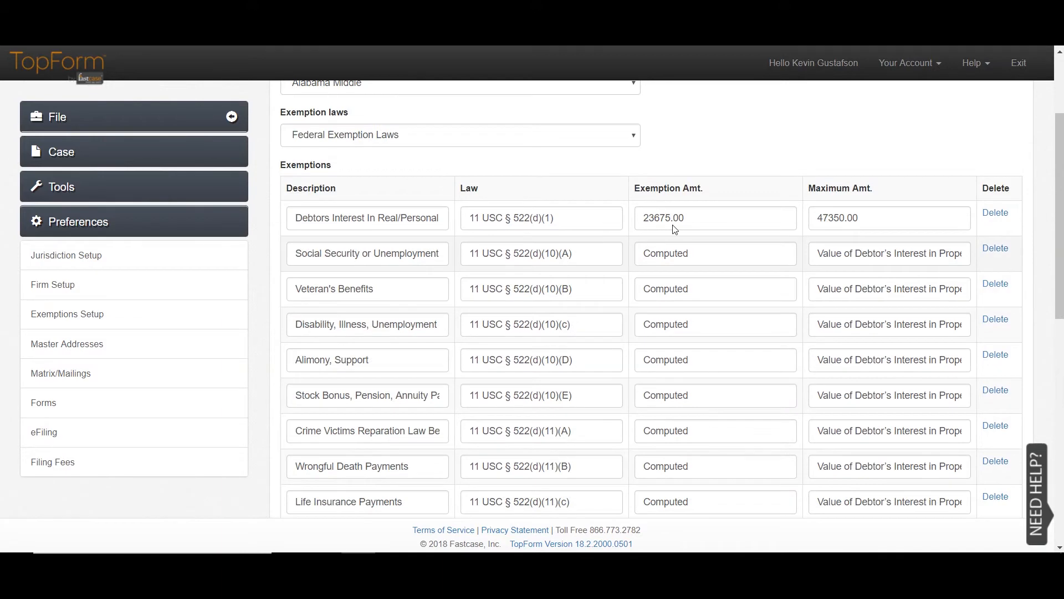
left_click_drag(689, 252, 639, 234)
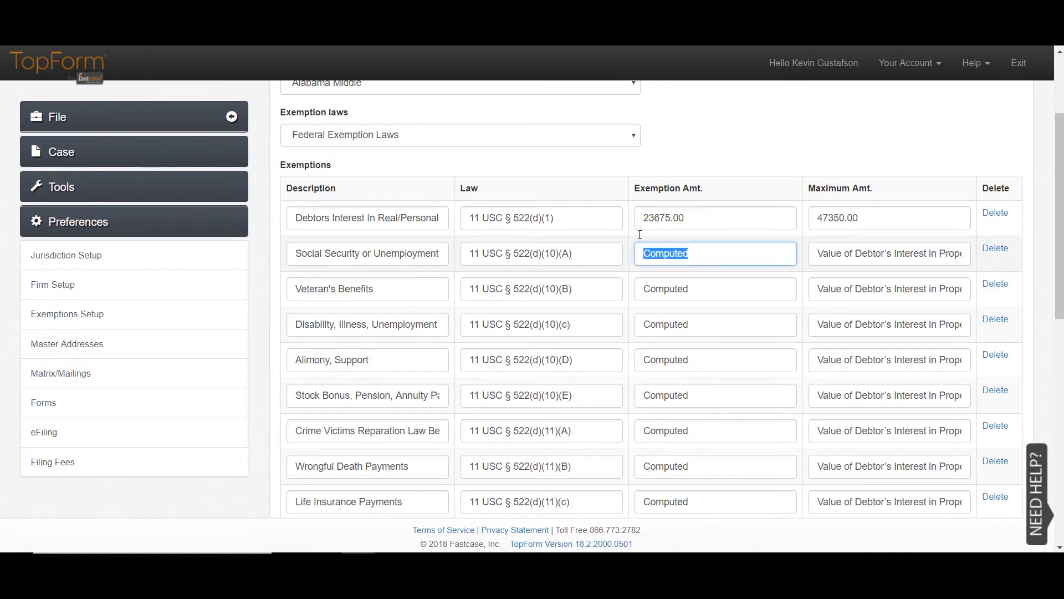
type("150")
scroll(720, 264, "down", 3)
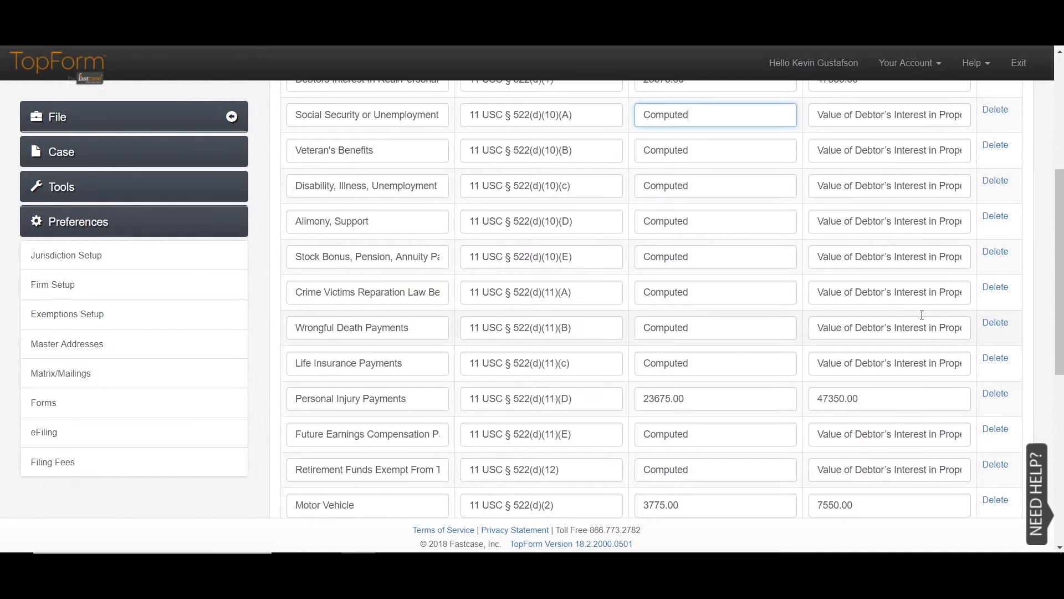
scroll(996, 311, "down", 5)
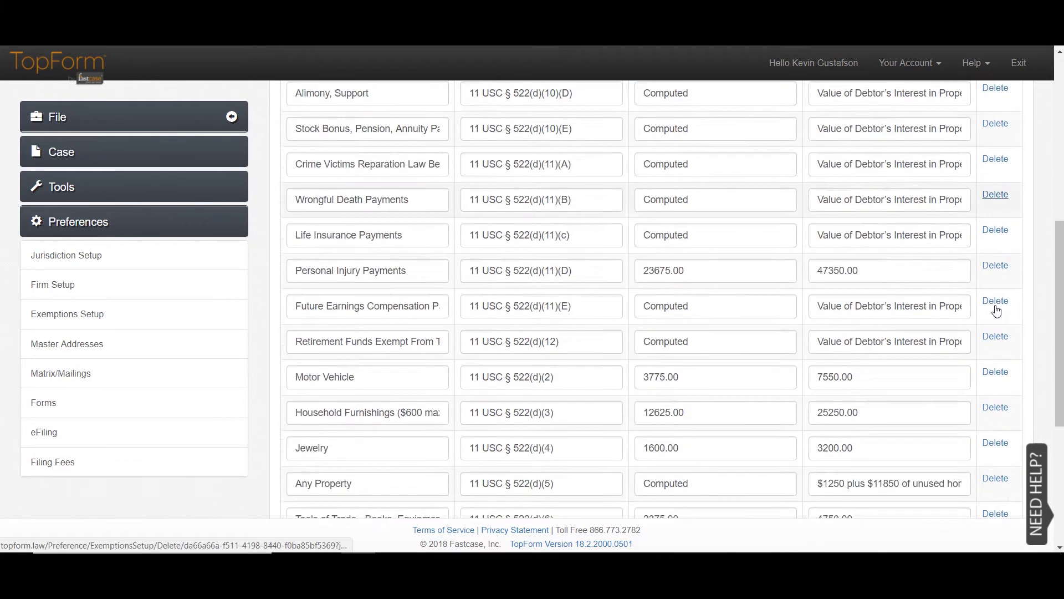
scroll(996, 310, "up", 4)
left_click(996, 310)
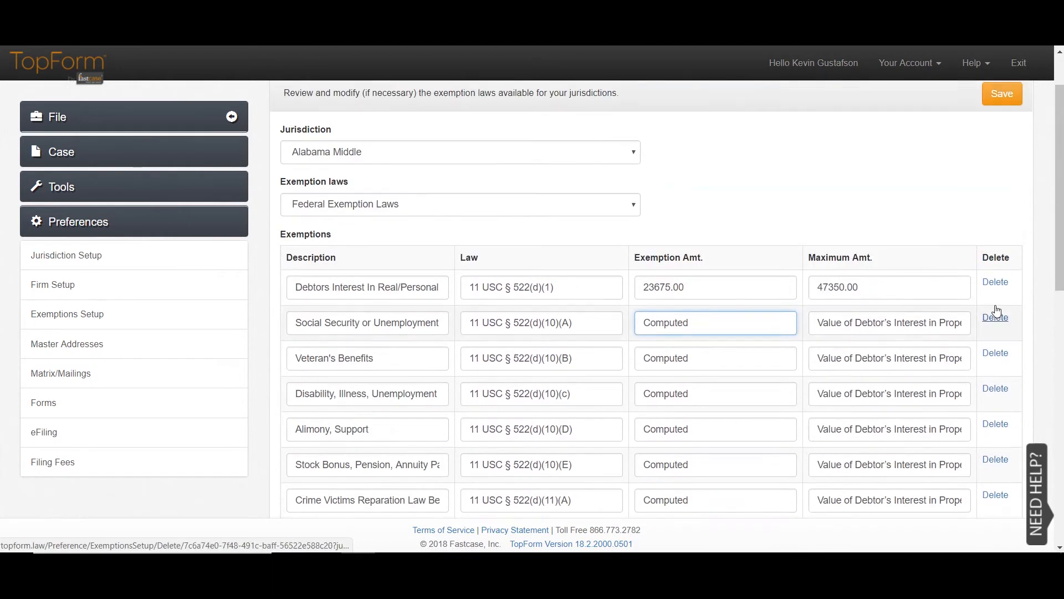
- Change Alabama Middle's exemption laws to Alabama Exemption Laws, review the rows, and save
left_click(619, 269)
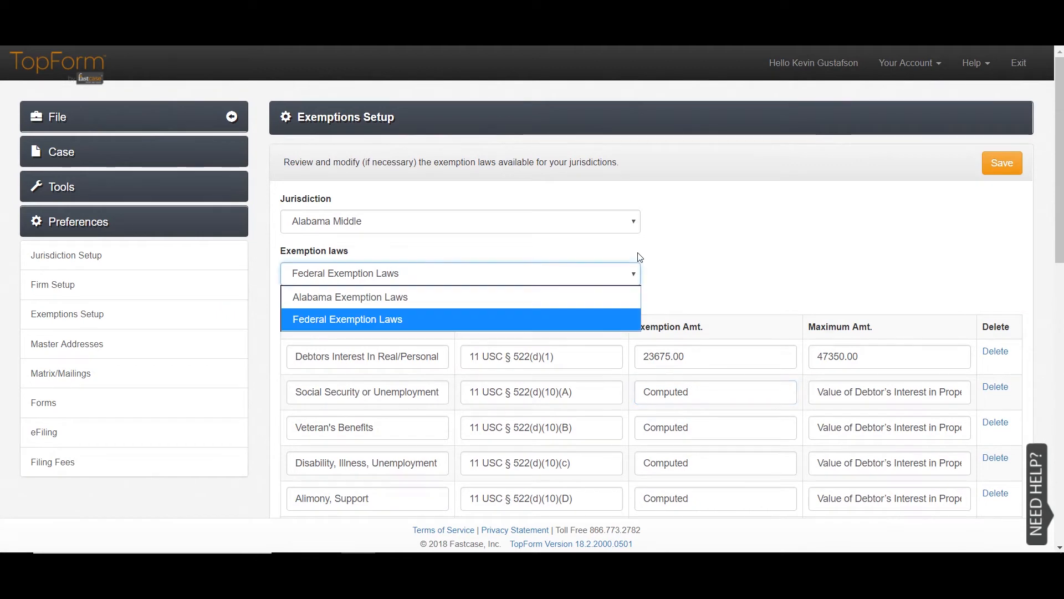
left_click(598, 296)
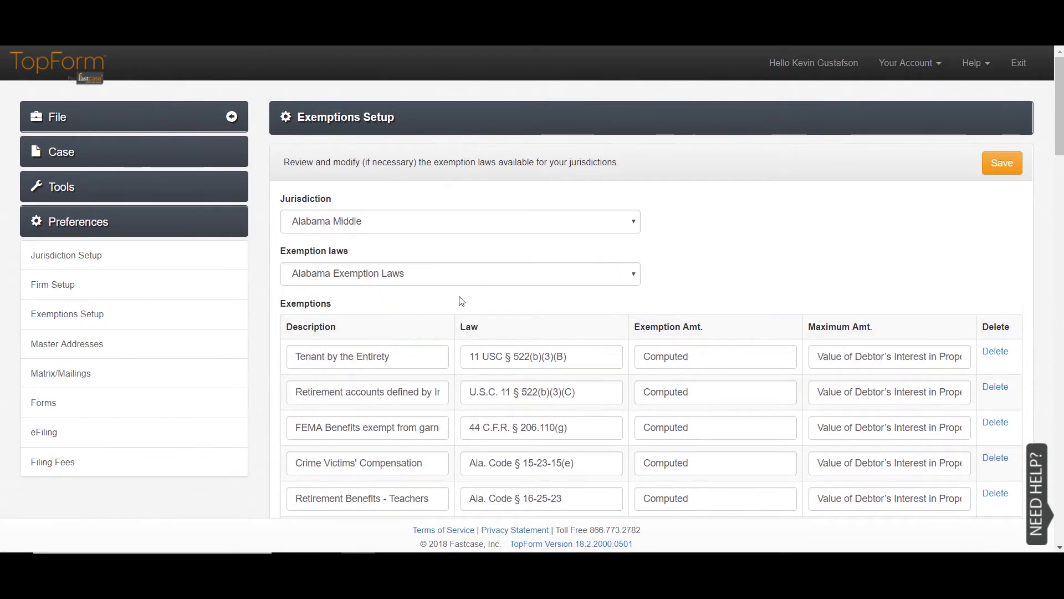
scroll(267, 359, "down", 4)
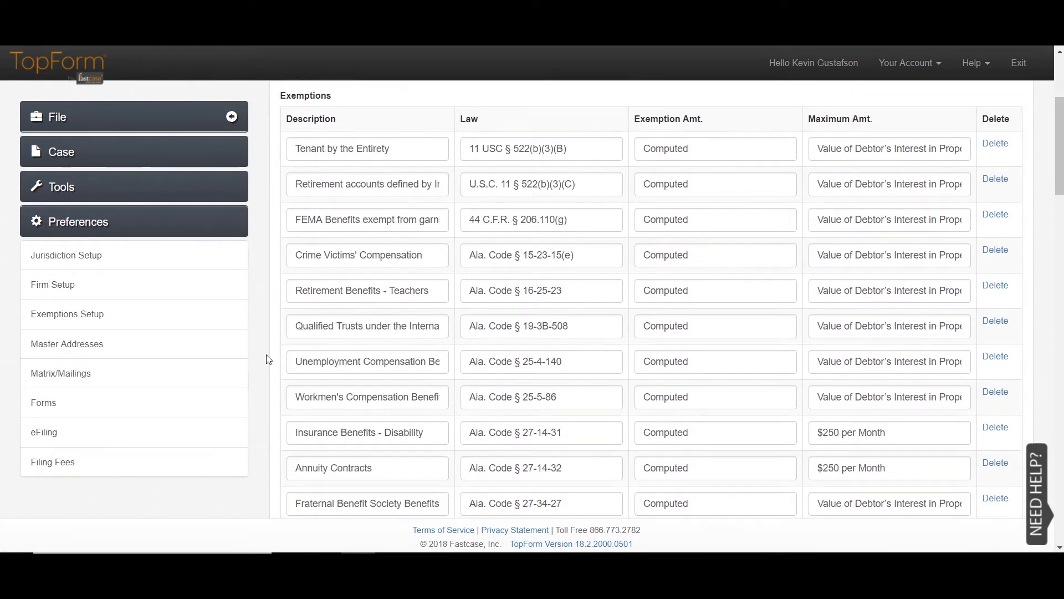
scroll(506, 341, "down", 5)
scroll(507, 340, "down", 4)
scroll(770, 403, "down", 4)
scroll(769, 403, "up", 15)
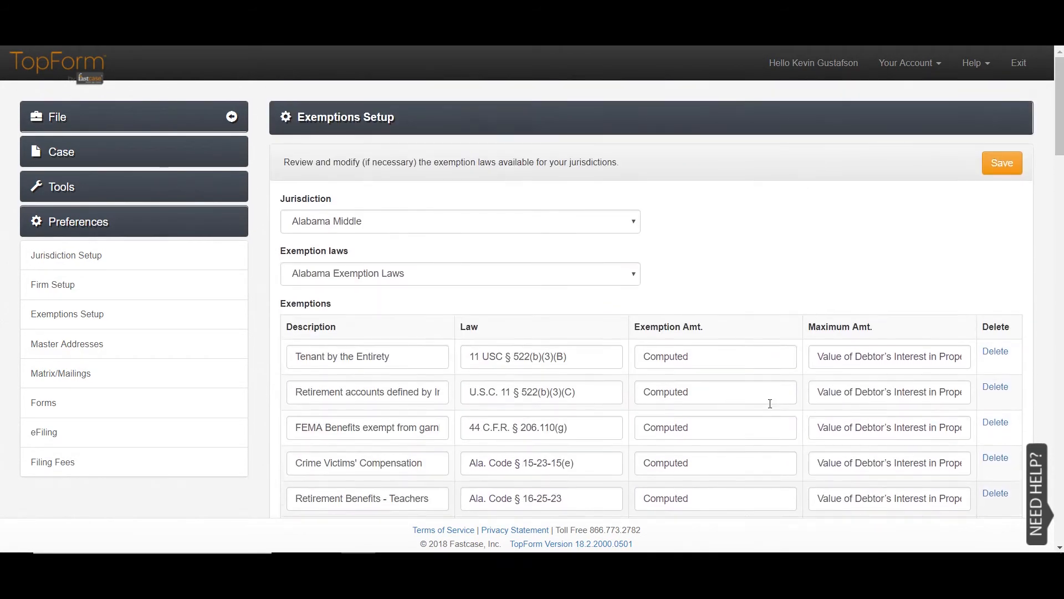
left_click(992, 159)
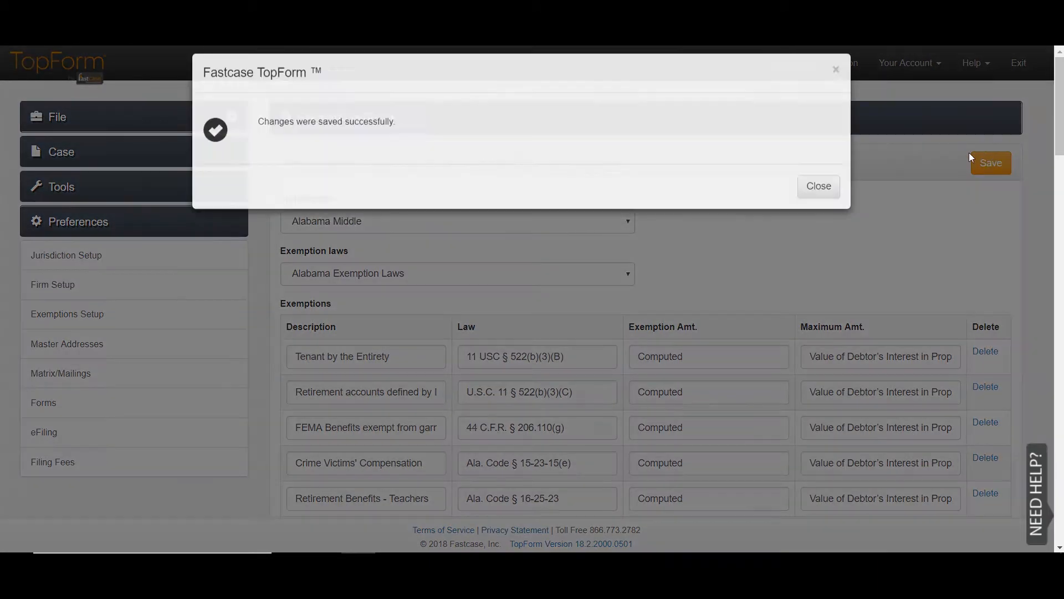
left_click(818, 199)
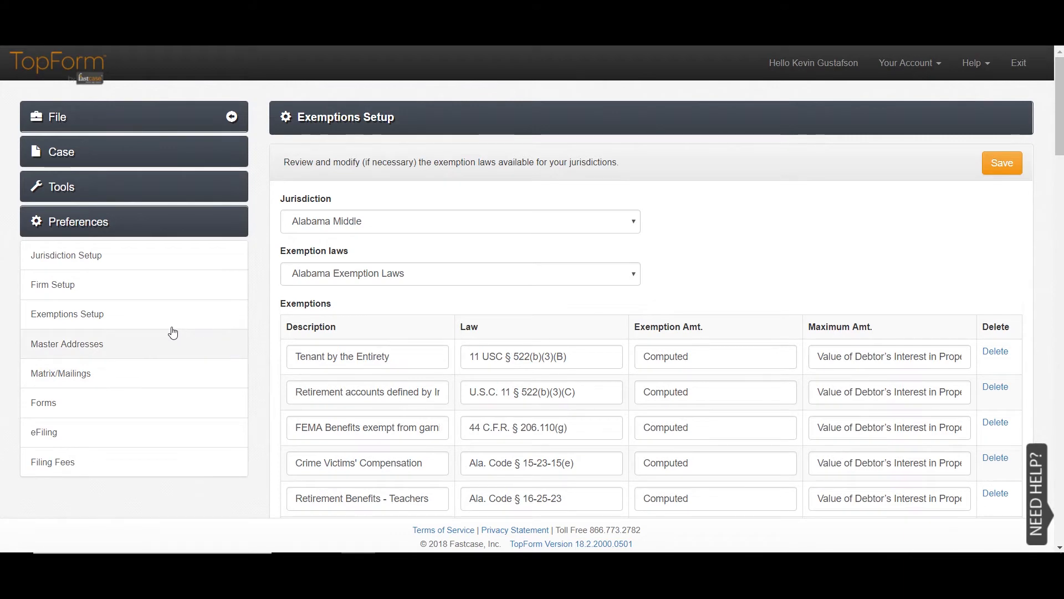
- Open the Master Addresses creditor list from Preferences
left_click(70, 332)
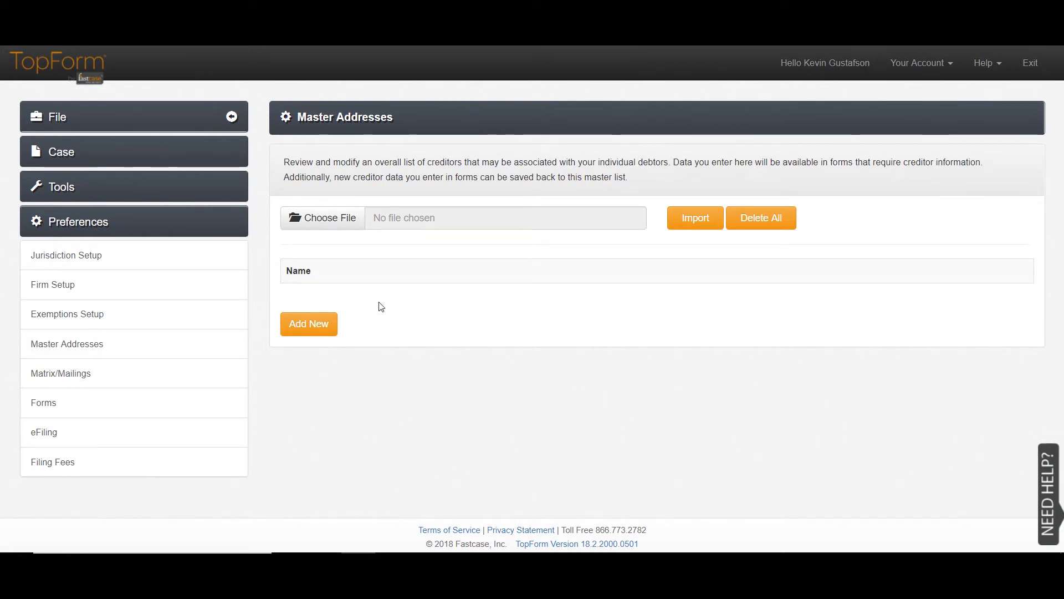
- Add creditor Visa with its phone number, street address, city, state DE and zip, and save it
left_click(320, 314)
scroll(602, 350, "down", 1)
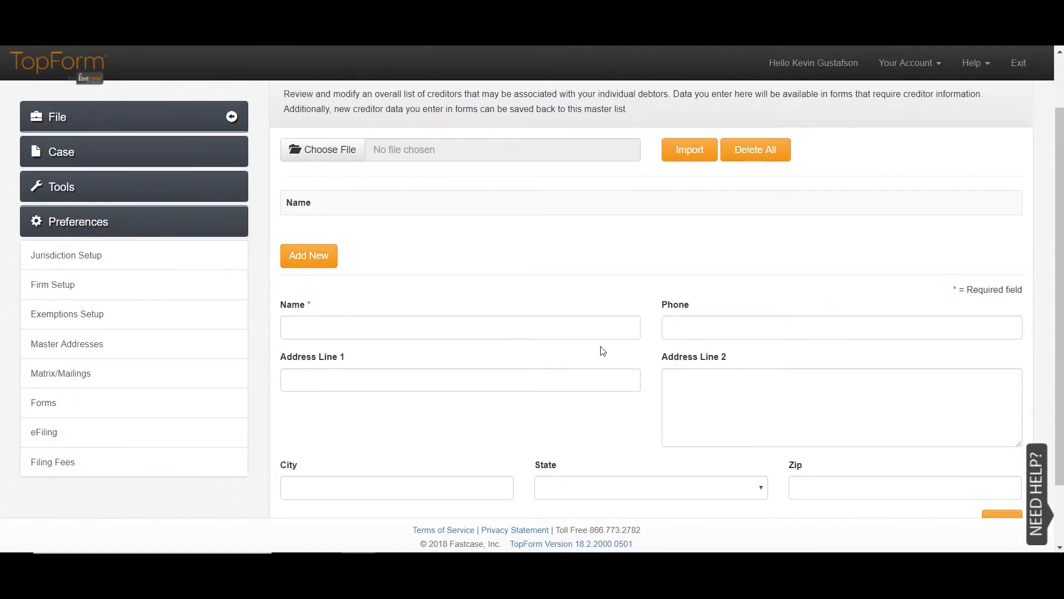
left_click(470, 314)
type("Visa")
key("Tab")
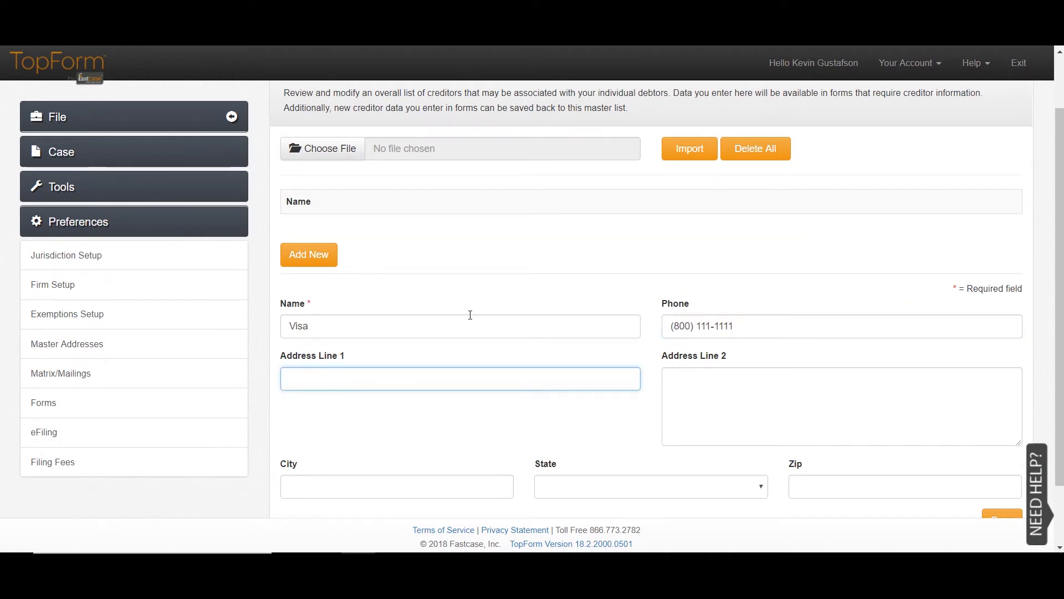
type("12")
key("Tab")
key("Tab")
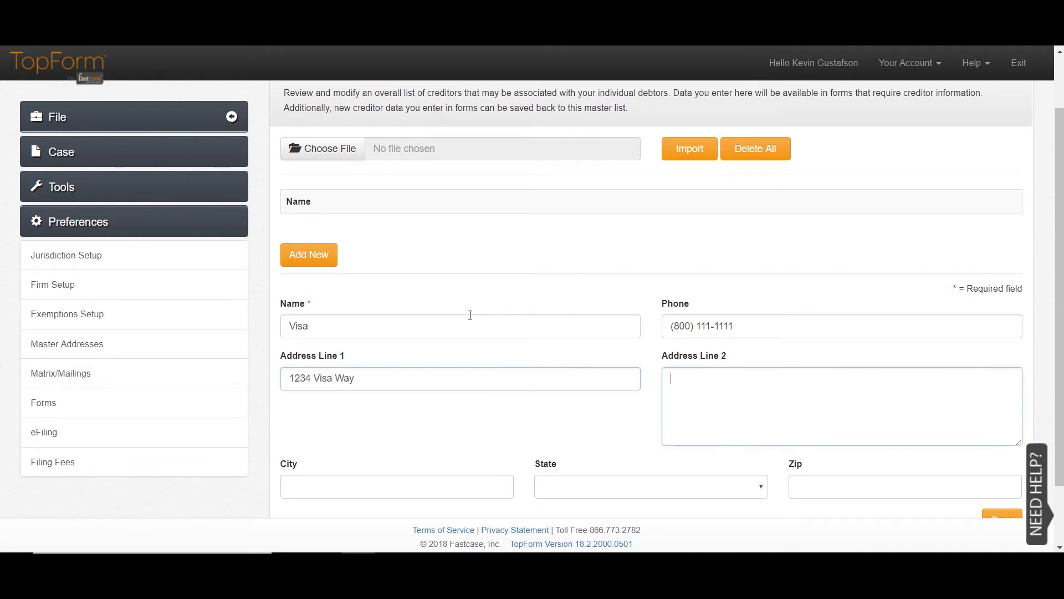
key("Tab")
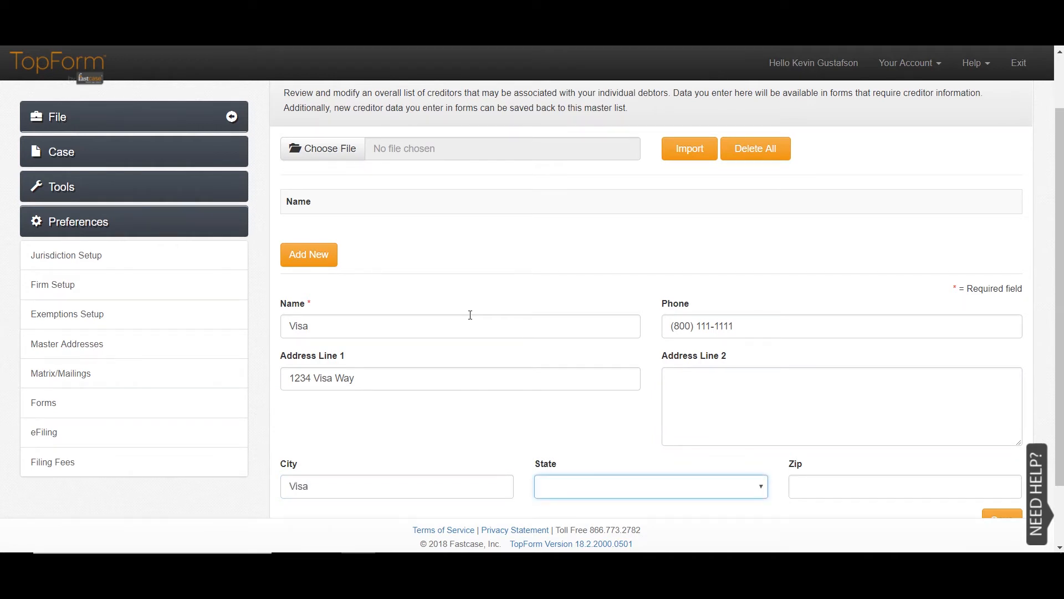
key("Tab")
type("12345")
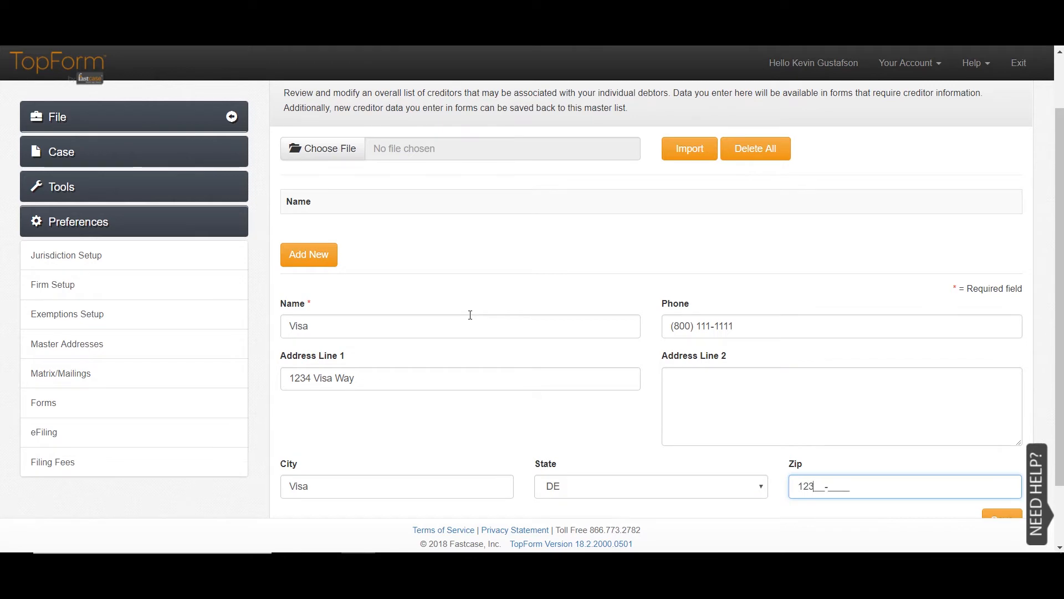
key("Tab")
scroll(545, 353, "down", 2)
left_click(994, 439)
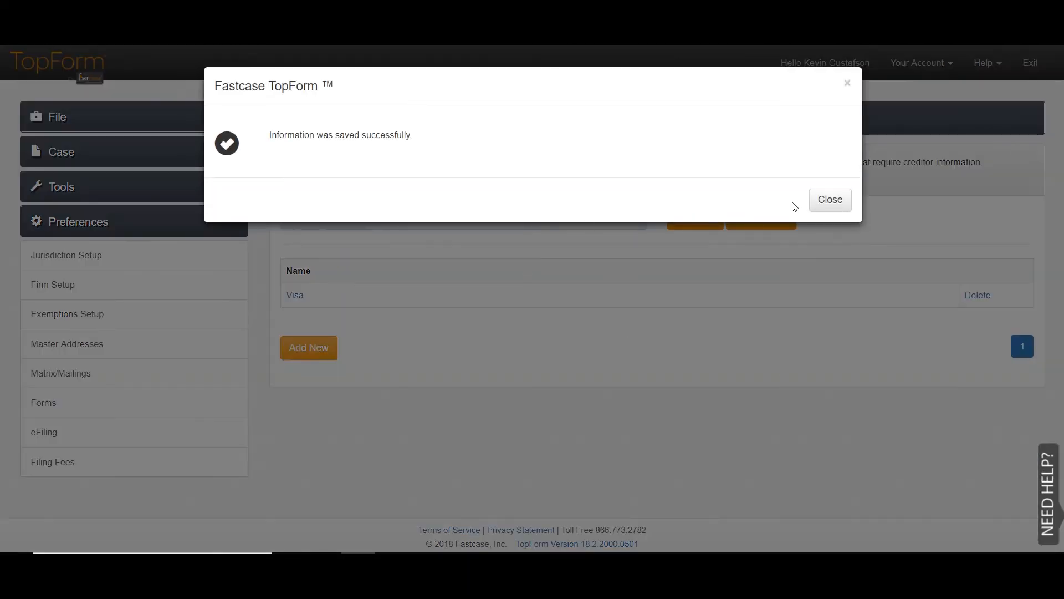
left_click(823, 197)
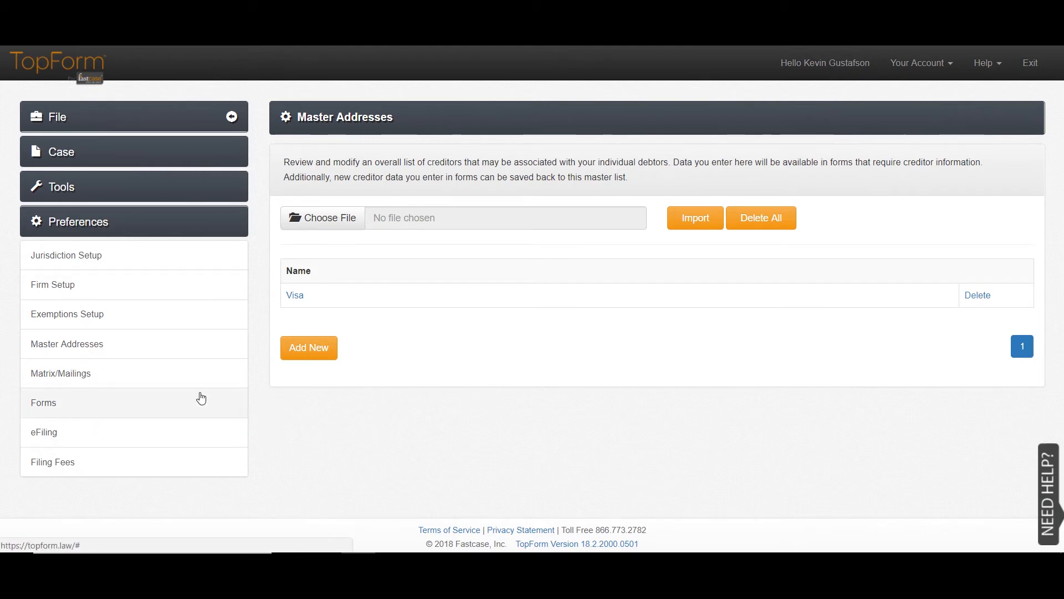
- Review the Matrix/Mailings matrix options, then bring up the Mailing Labels settings
left_click(188, 369)
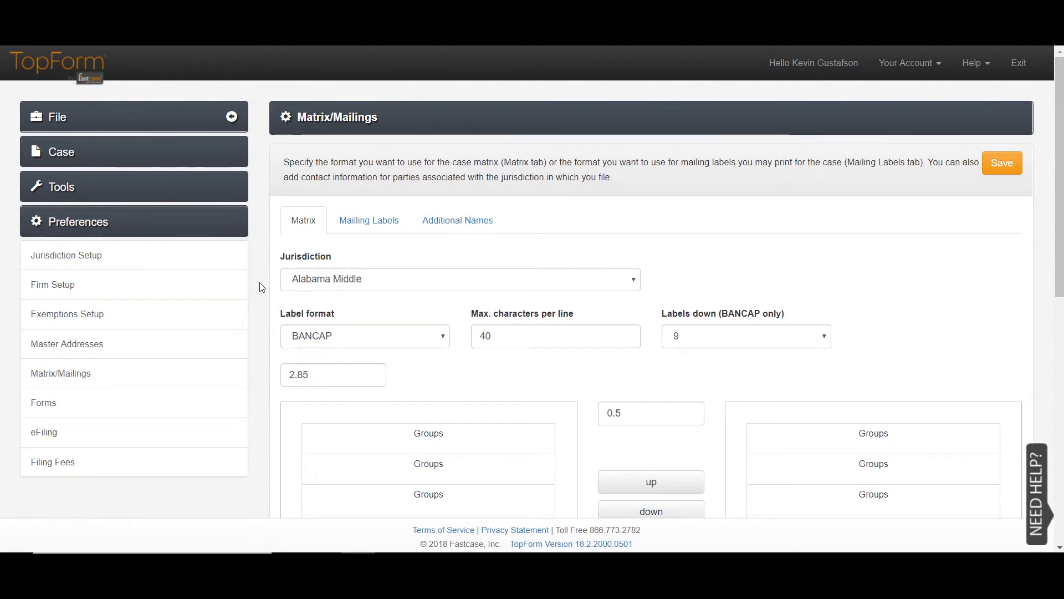
scroll(262, 288, "down", 5)
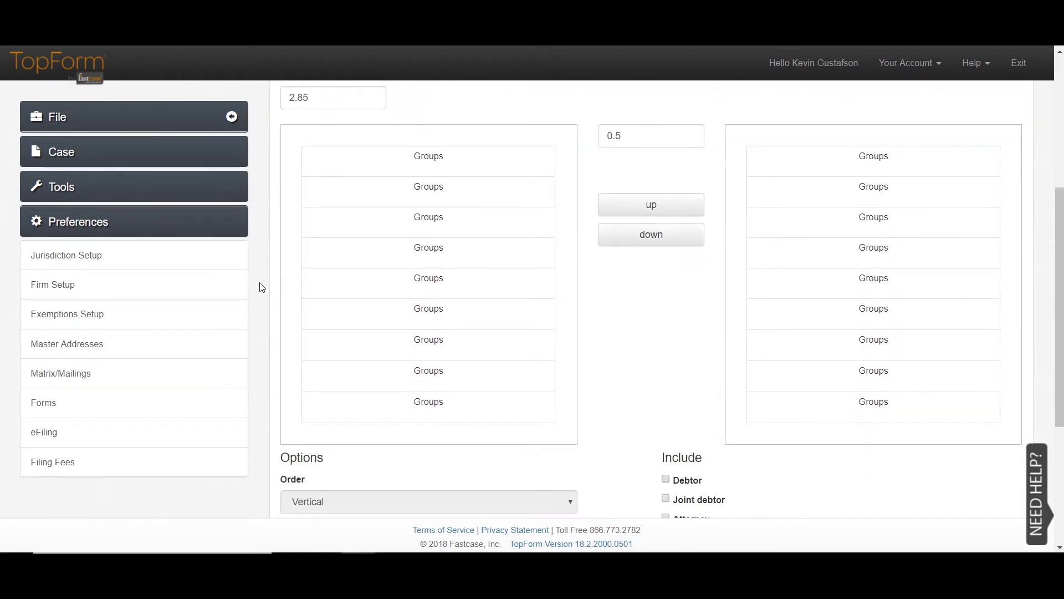
scroll(262, 287, "down", 4)
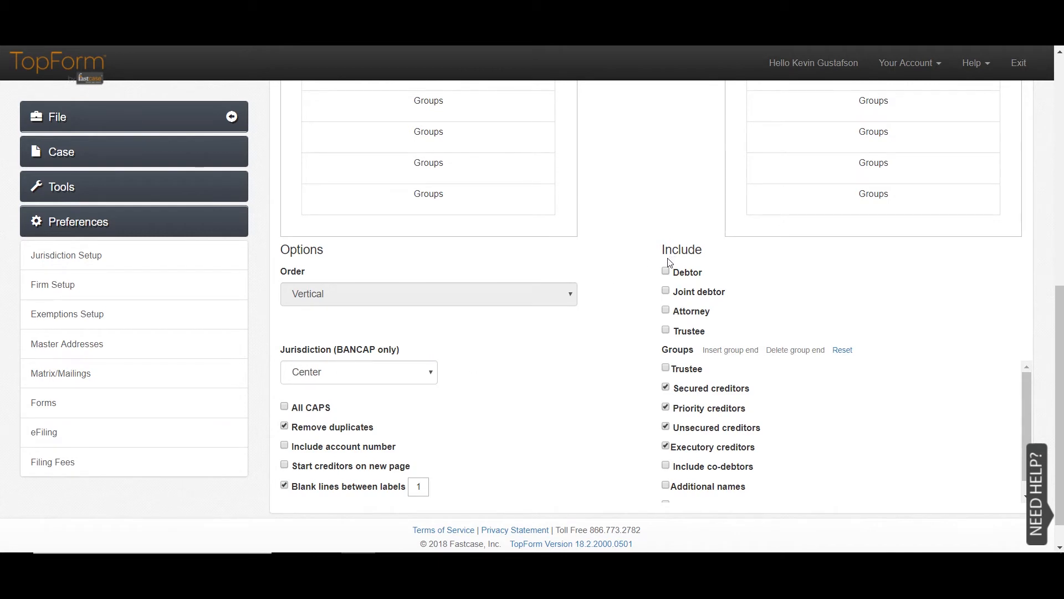
scroll(669, 416, "down", 1)
scroll(671, 480, "up", 1)
scroll(630, 350, "up", 6)
scroll(637, 400, "up", 3)
left_click(367, 142)
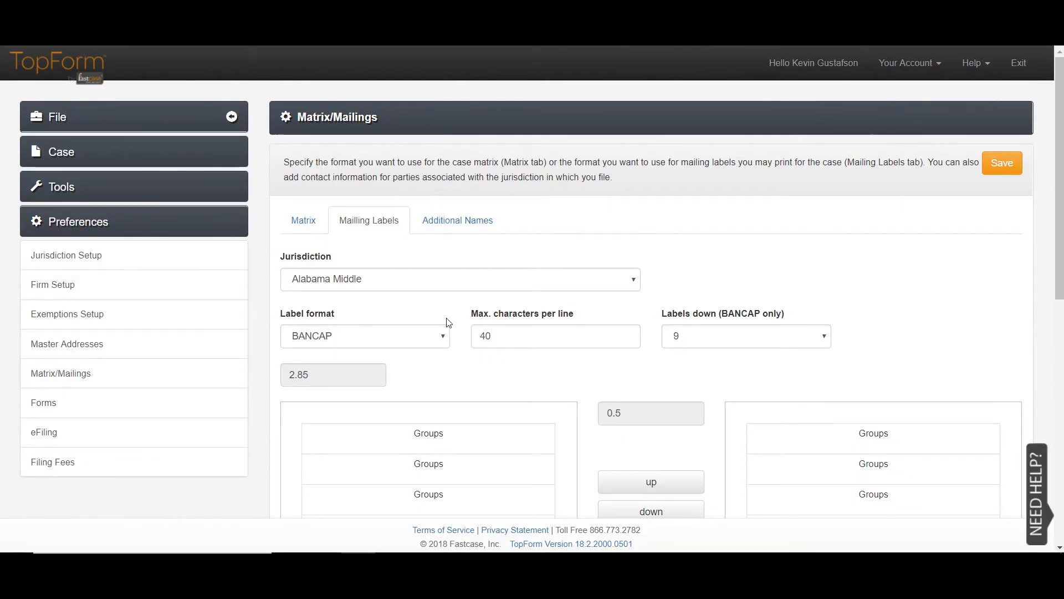
- Choose the Avery5162 label format and review its 35-character, two-column label settings
left_click(444, 334)
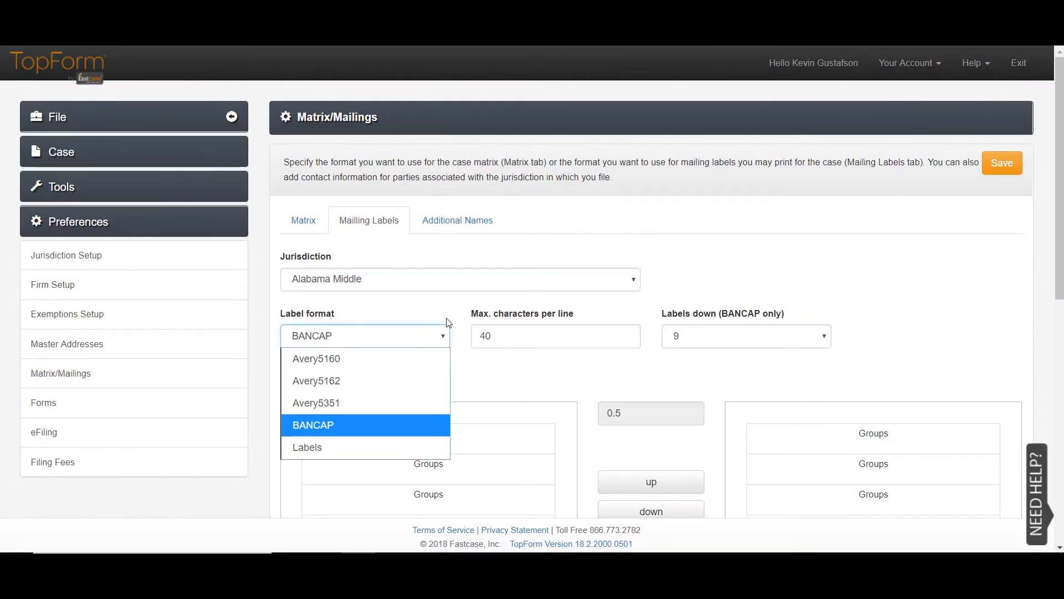
left_click(429, 380)
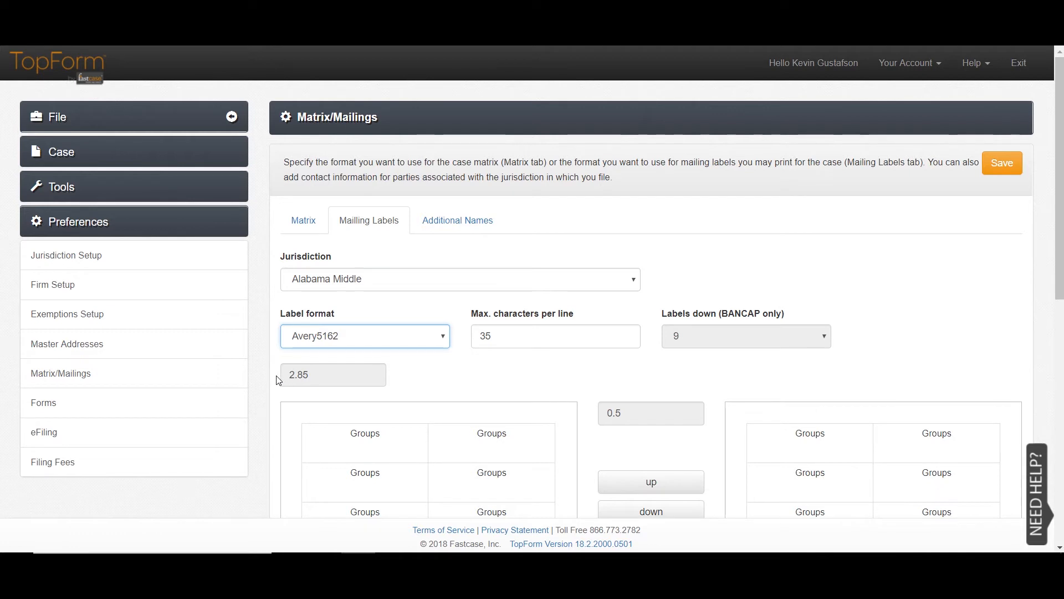
scroll(273, 381, "down", 7)
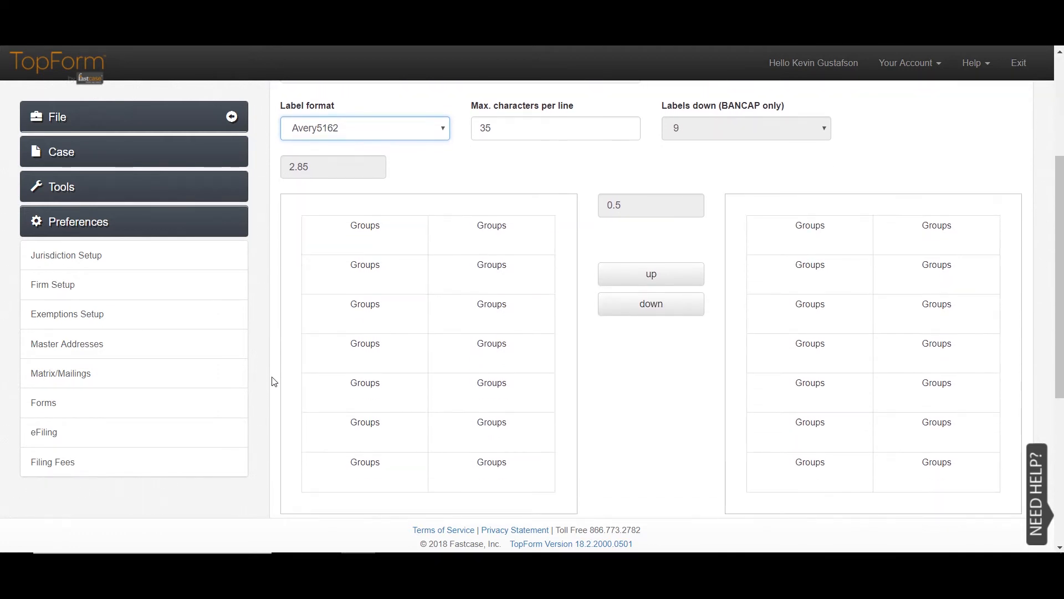
scroll(273, 382, "down", 2)
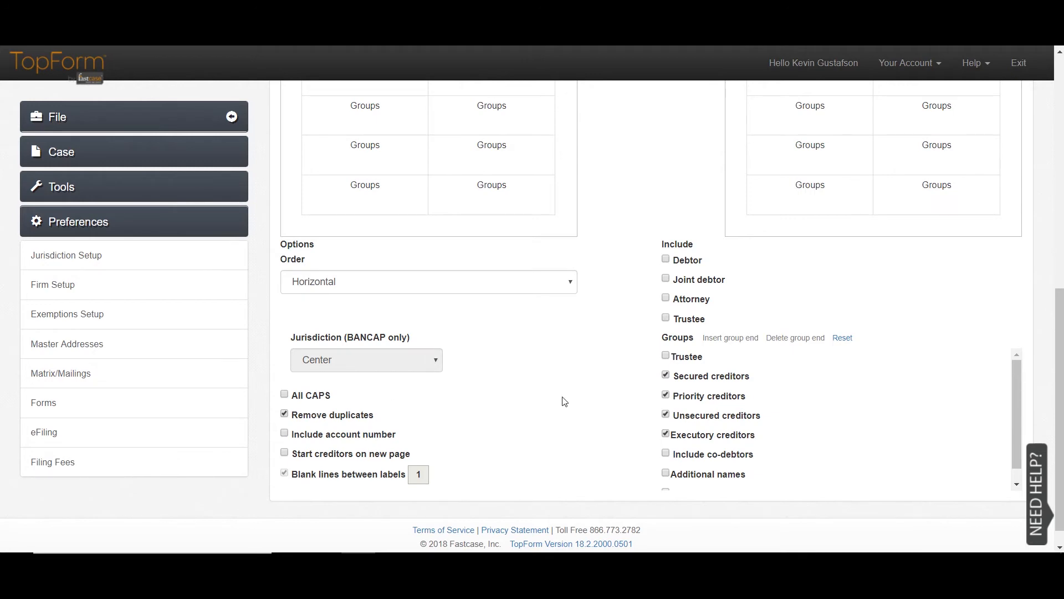
scroll(717, 422, "down", 1)
scroll(717, 423, "up", 1)
scroll(639, 407, "up", 3)
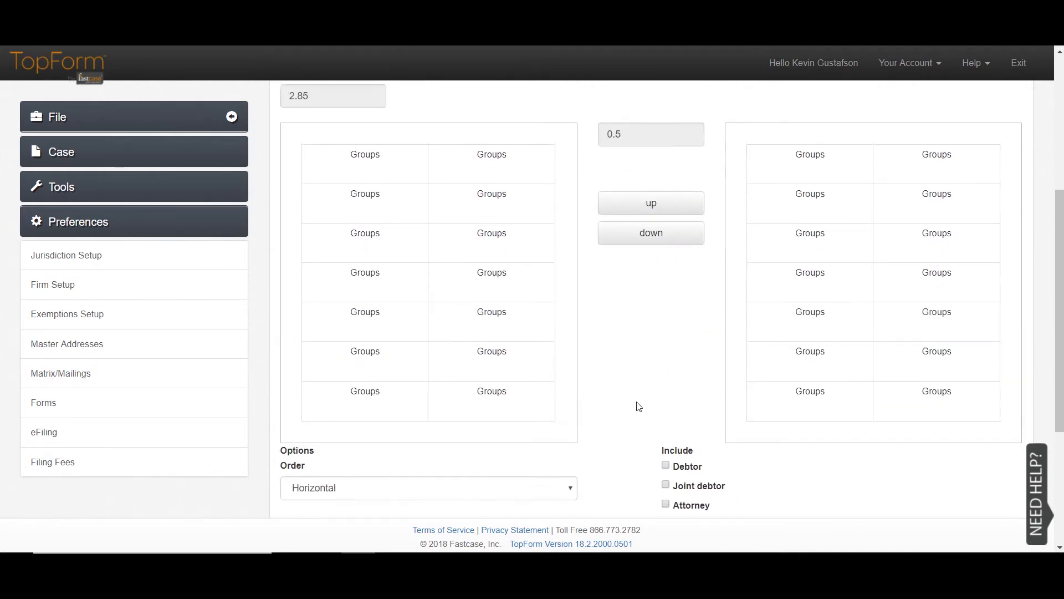
scroll(639, 406, "up", 5)
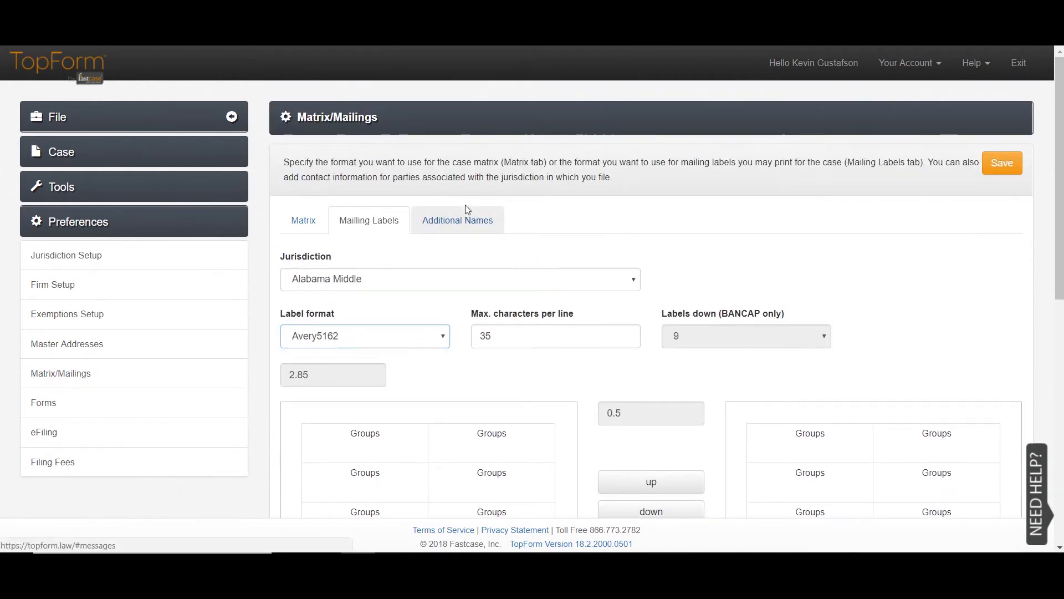
- Check that Alabama Middle's Additional Names list is empty, then move to the Forms setup preferences
left_click(466, 213)
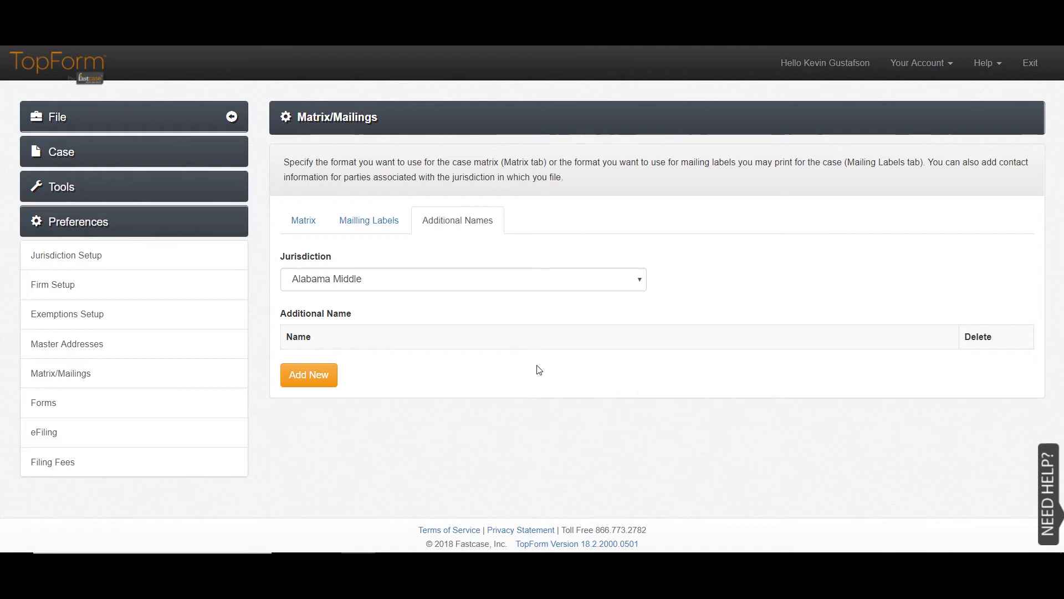
left_click(148, 396)
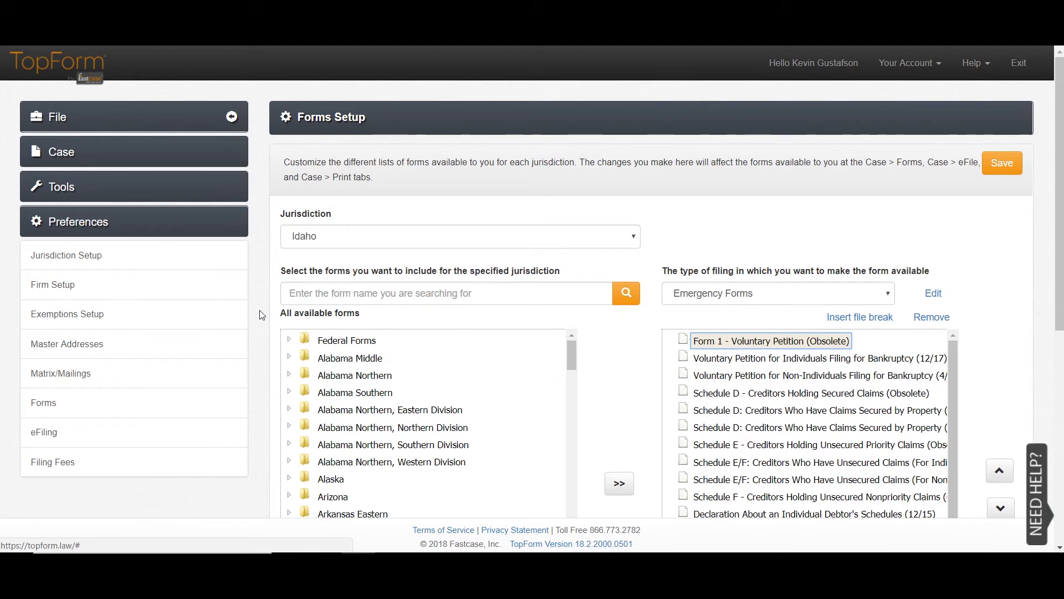
- Switch the Forms Setup filing type to Initial Filing
scroll(261, 312, "down", 3)
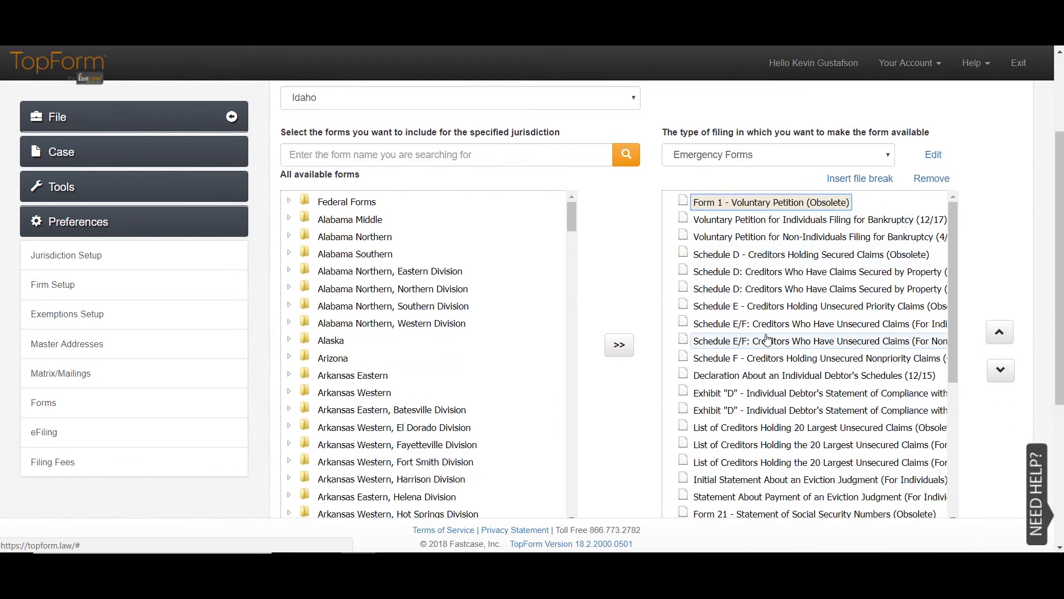
left_click(886, 145)
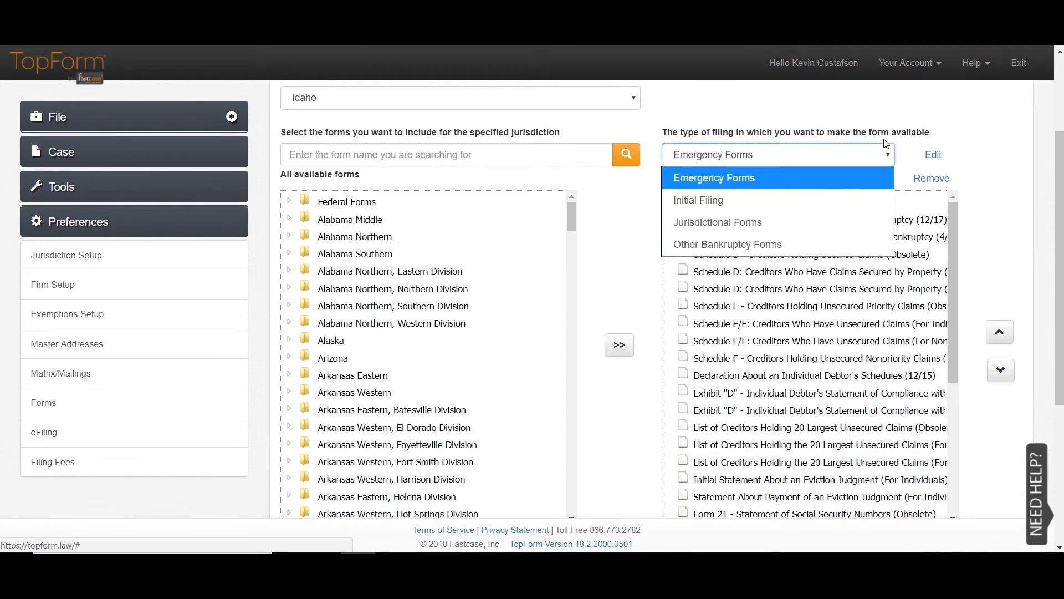
left_click(717, 195)
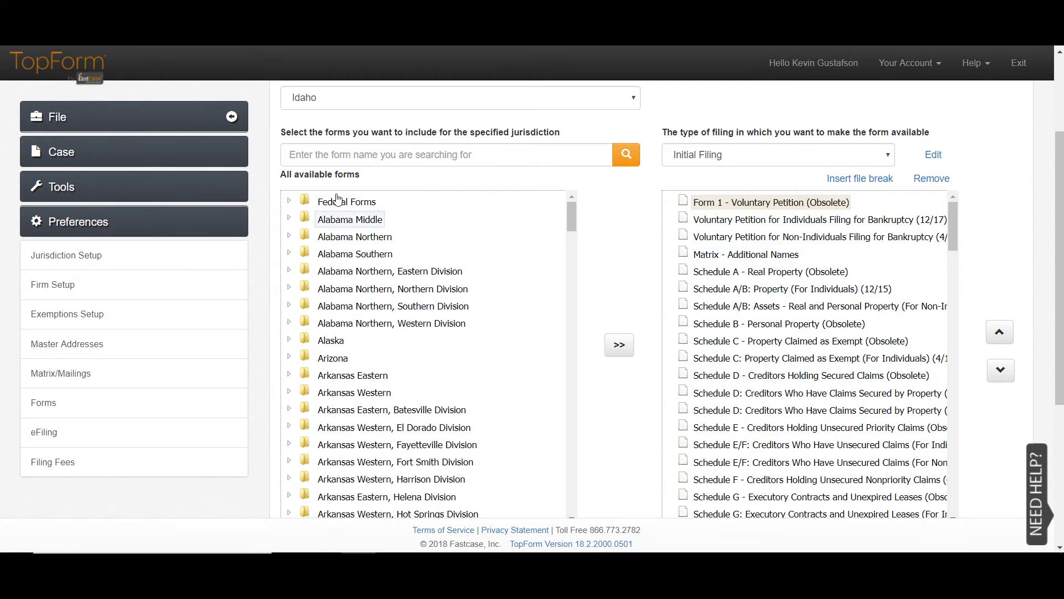
- Add Statement of Domestic Support Obligations - Debtor (ID) from the Idaho folder to the Initial Filing list
left_click(289, 200)
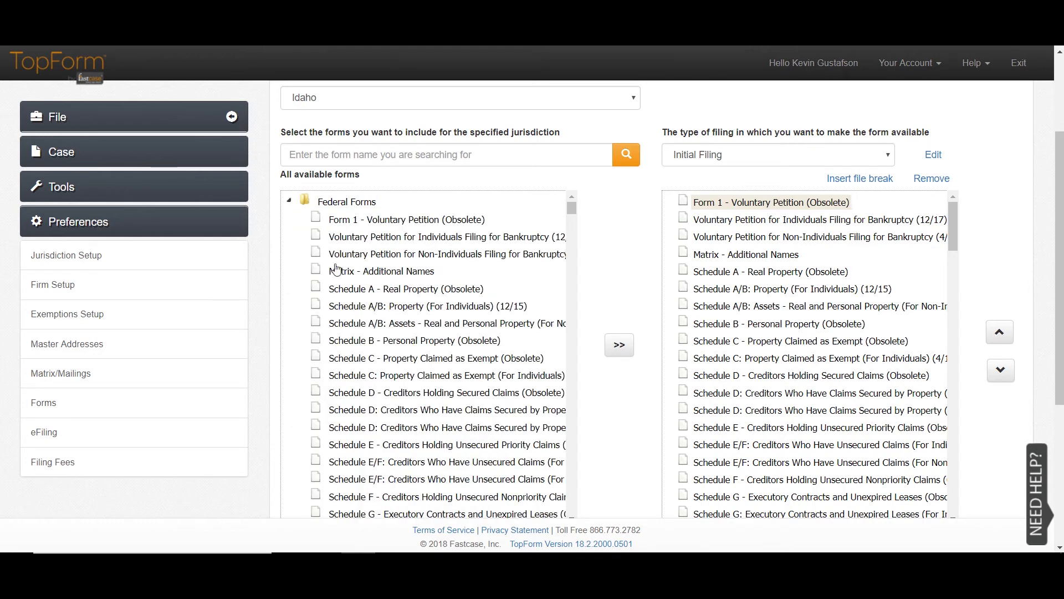
left_click(289, 200)
scroll(360, 332, "down", 10)
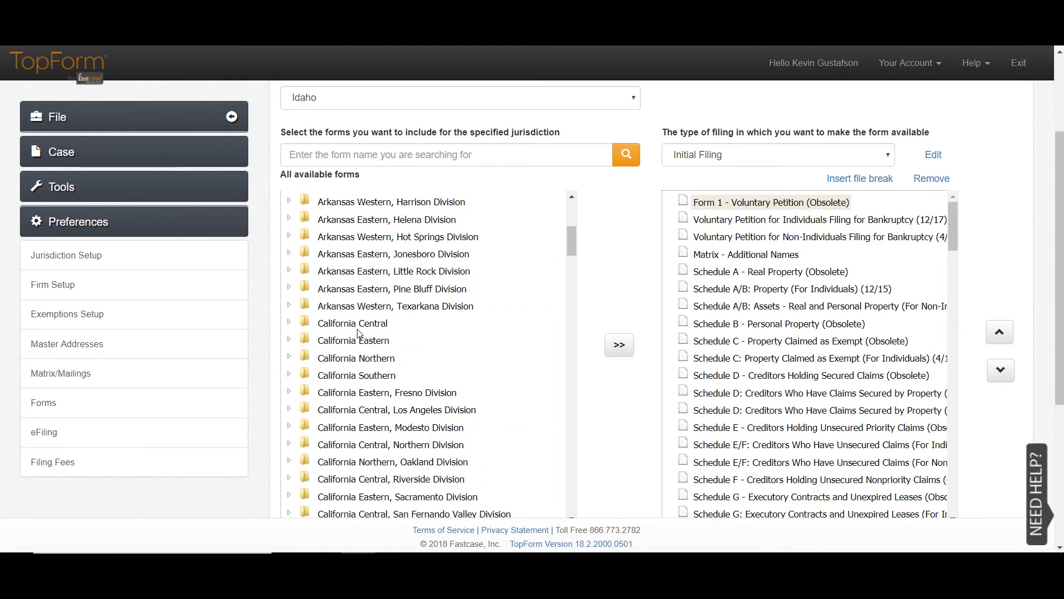
scroll(359, 333, "down", 5)
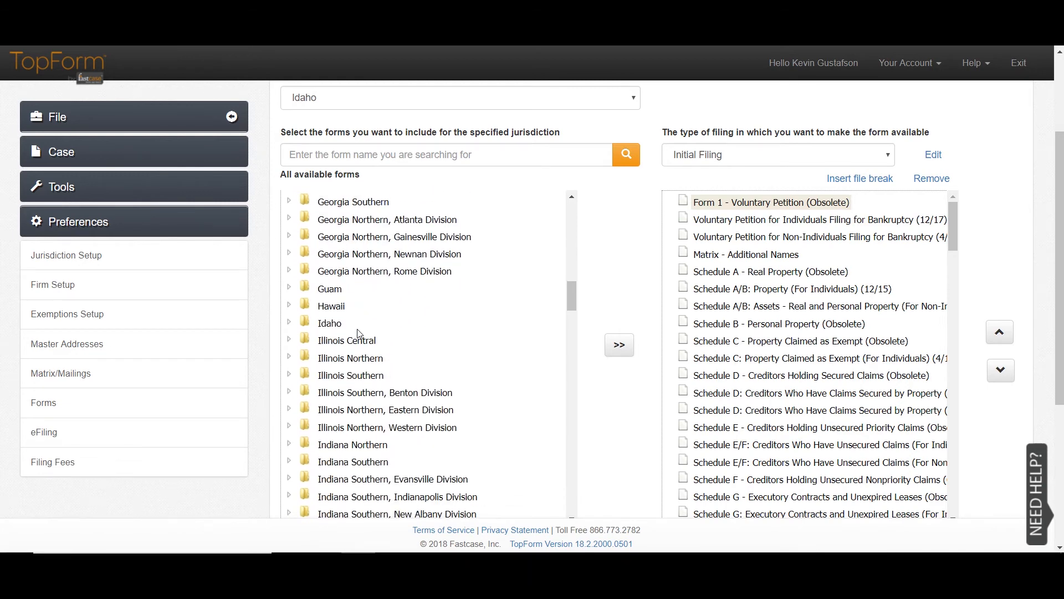
left_click(289, 321)
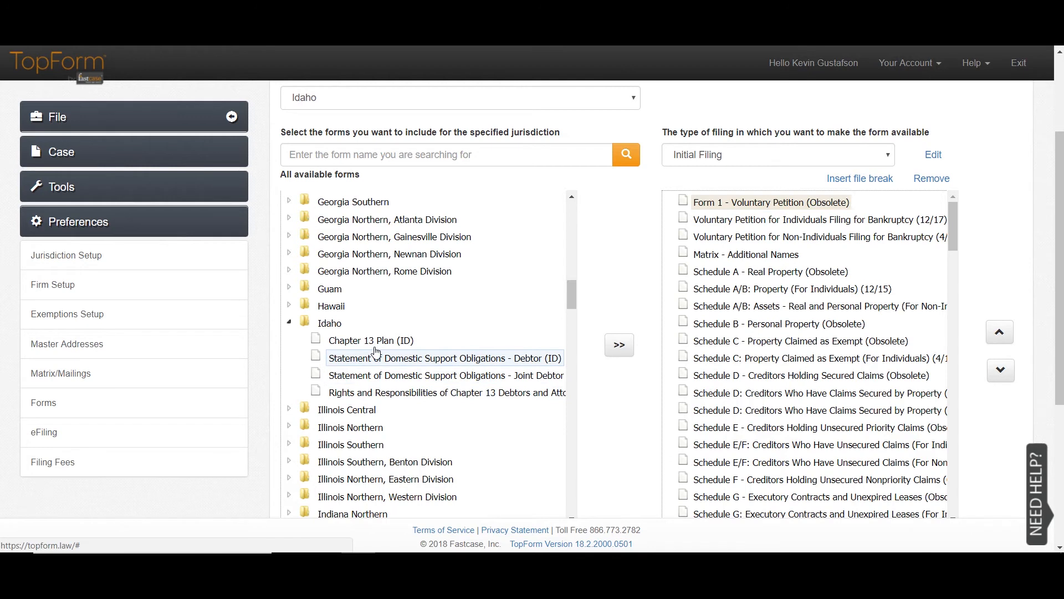
left_click(358, 349)
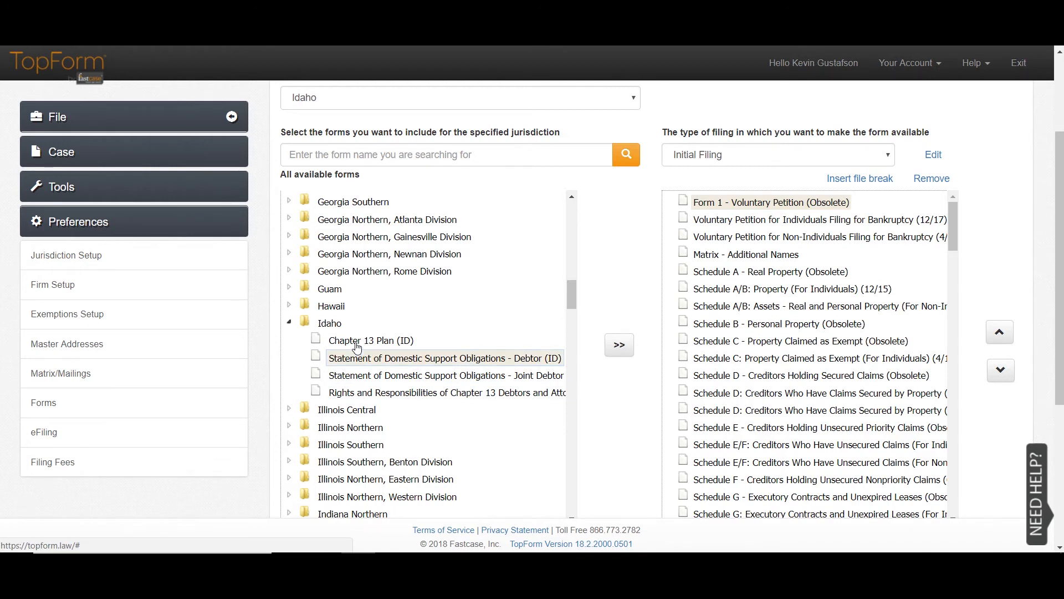
left_click(621, 342)
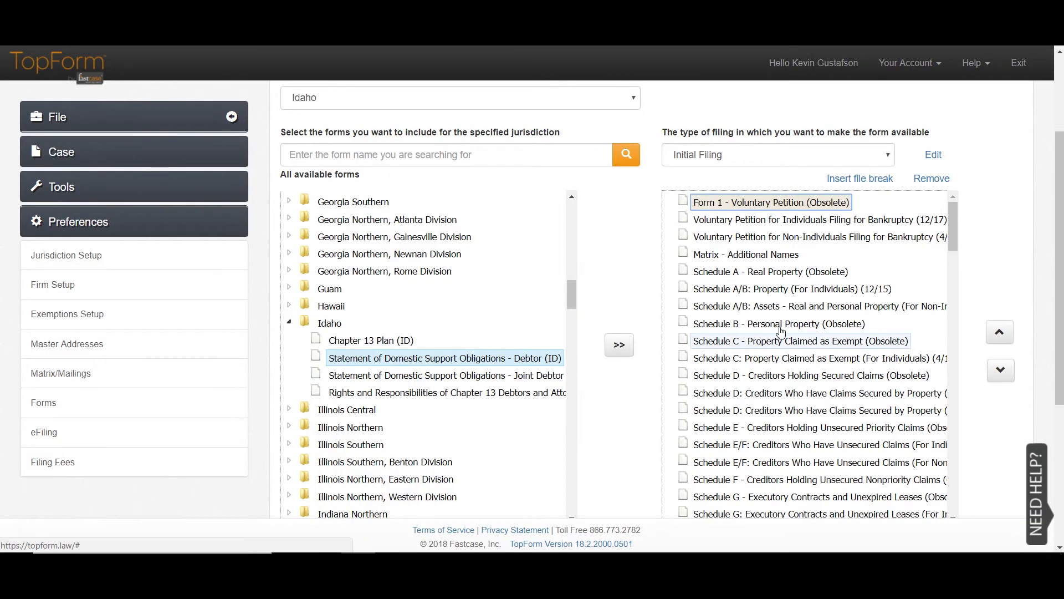
scroll(793, 360, "down", 3)
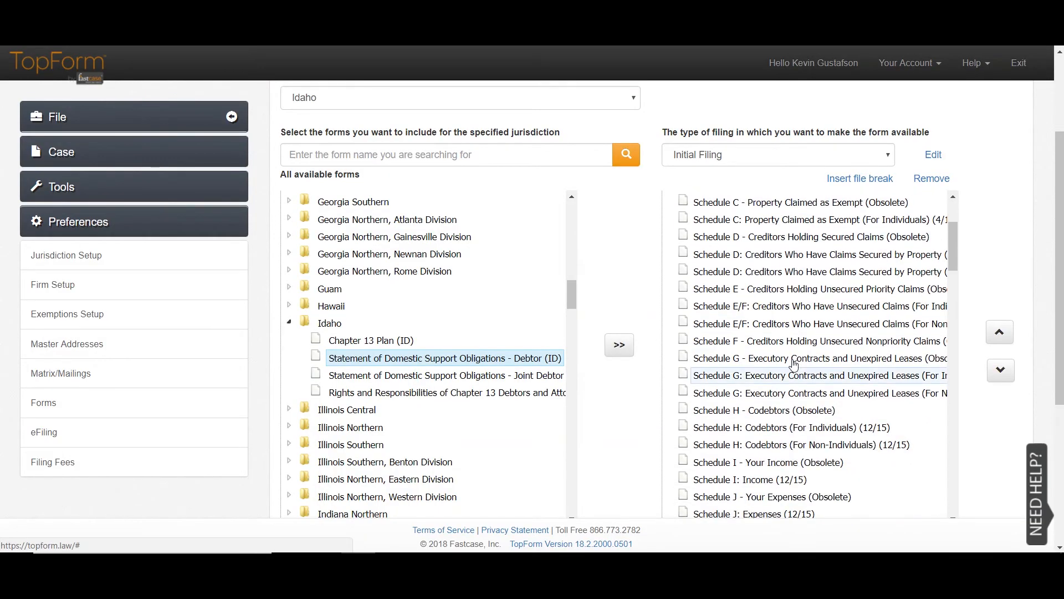
scroll(794, 365, "down", 4)
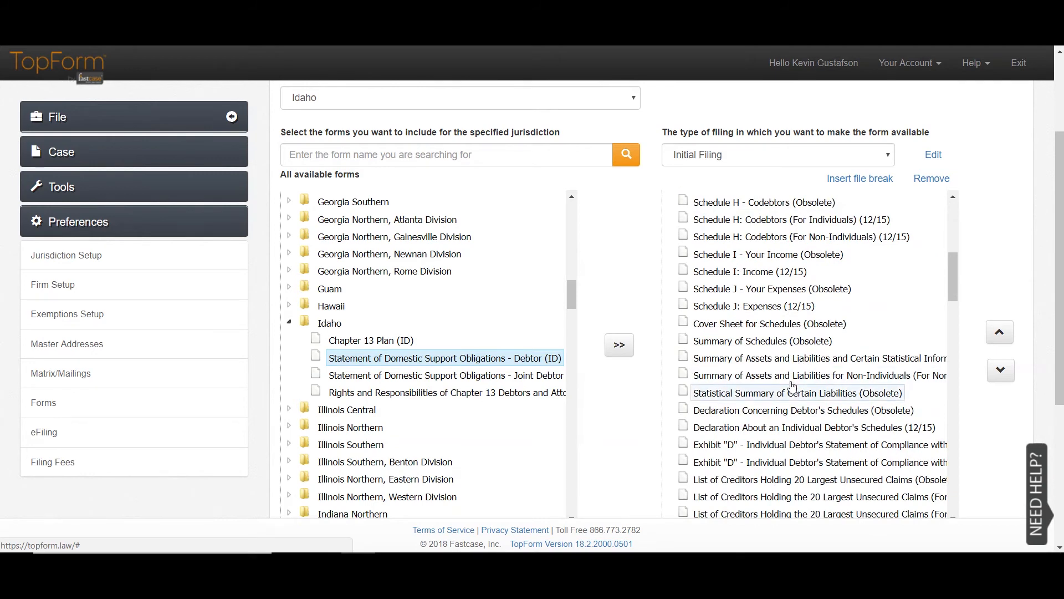
scroll(793, 382, "down", 4)
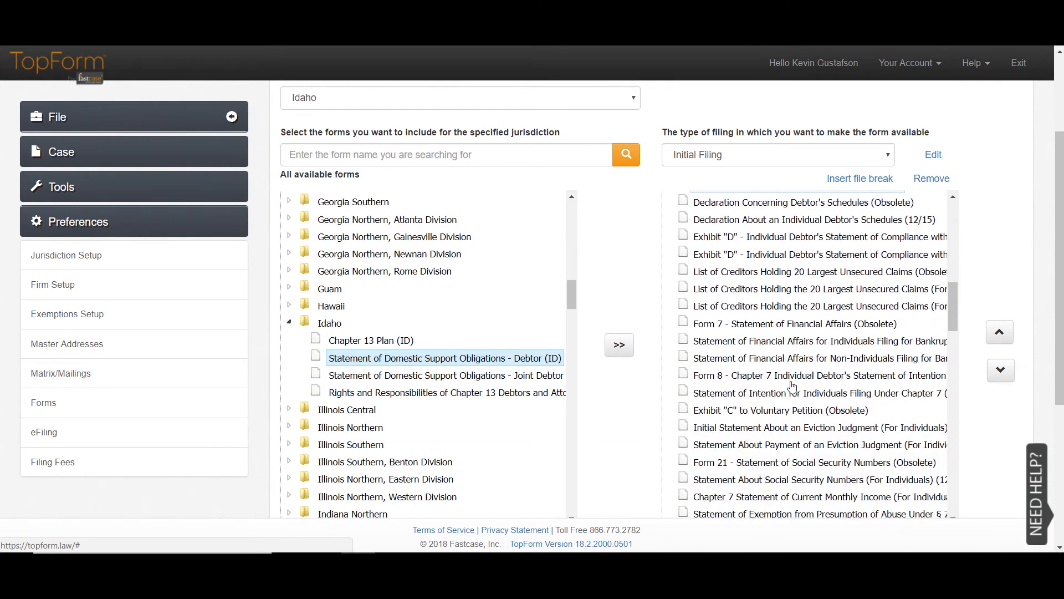
scroll(792, 387, "down", 1)
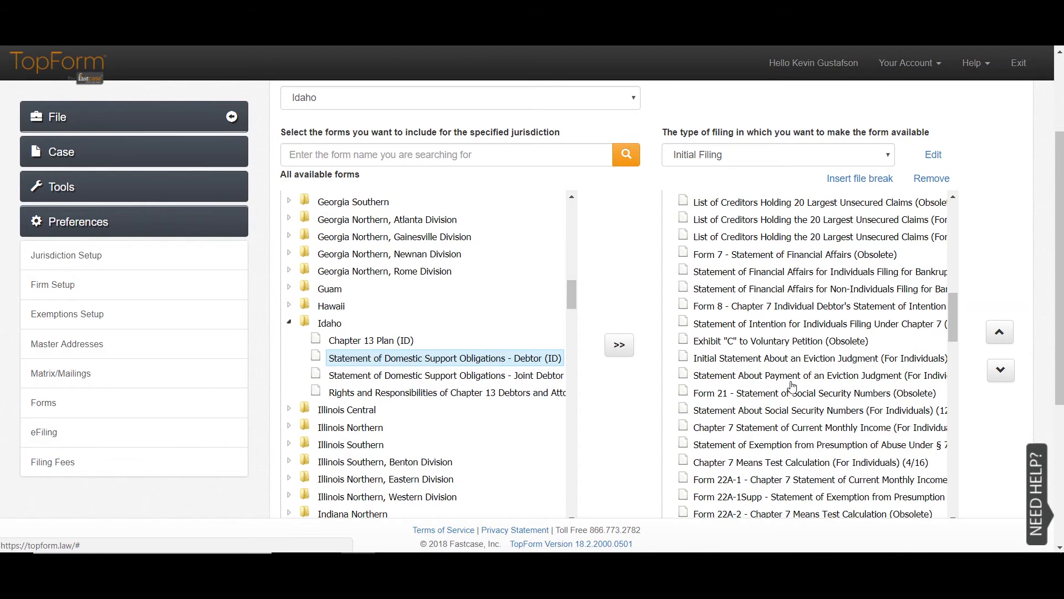
scroll(793, 386, "down", 15)
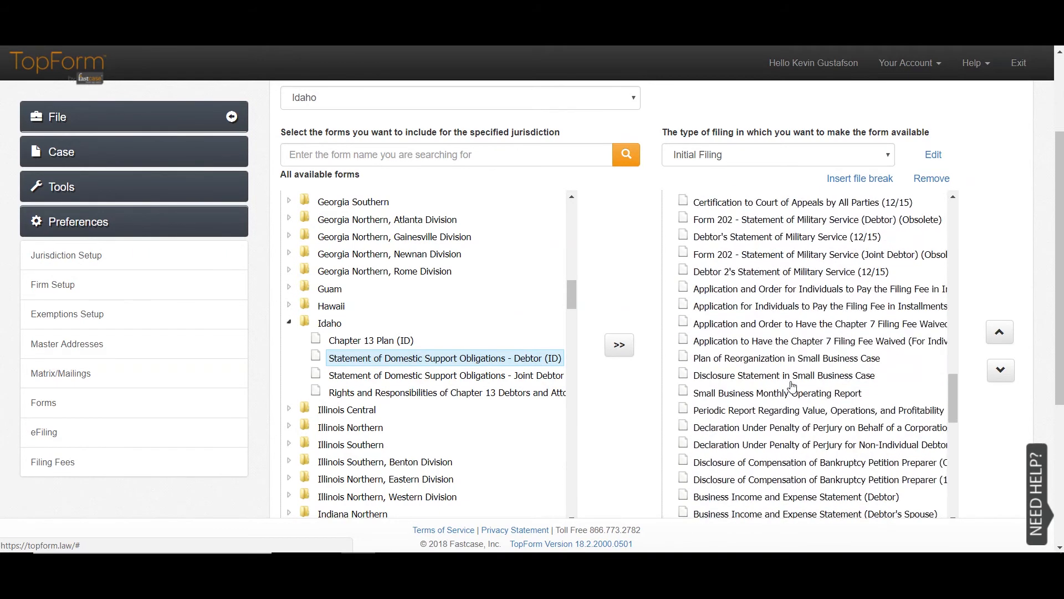
scroll(792, 386, "down", 5)
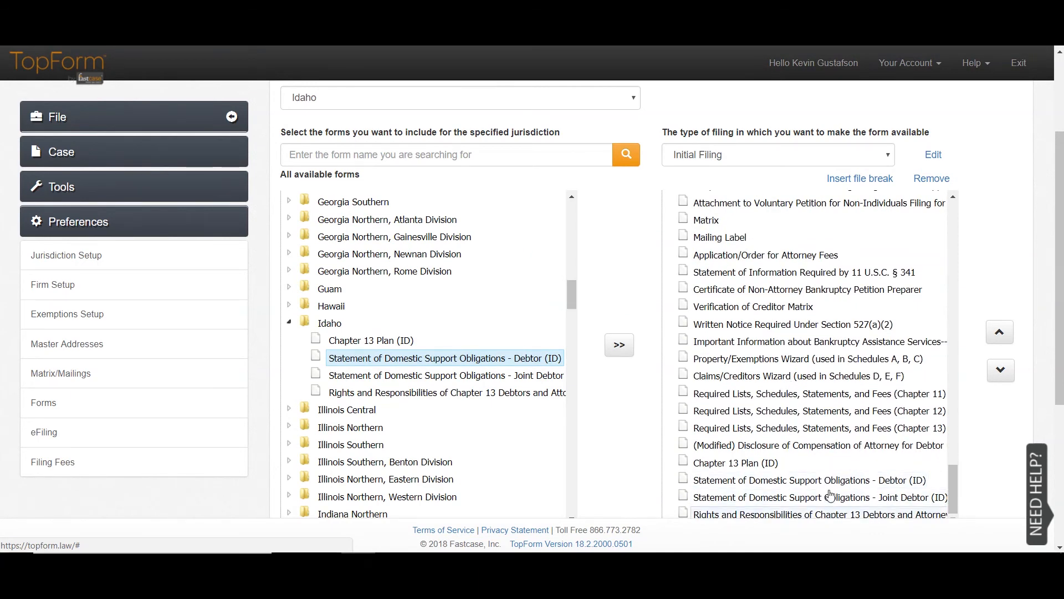
scroll(823, 421, "up", 7)
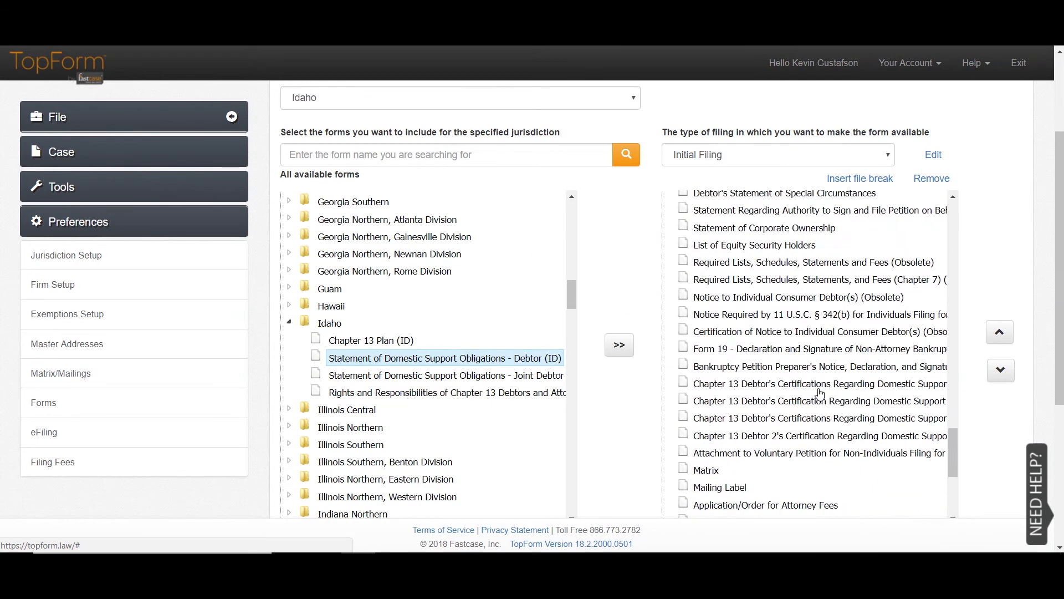
scroll(820, 393, "up", 4)
scroll(994, 425, "down", 4)
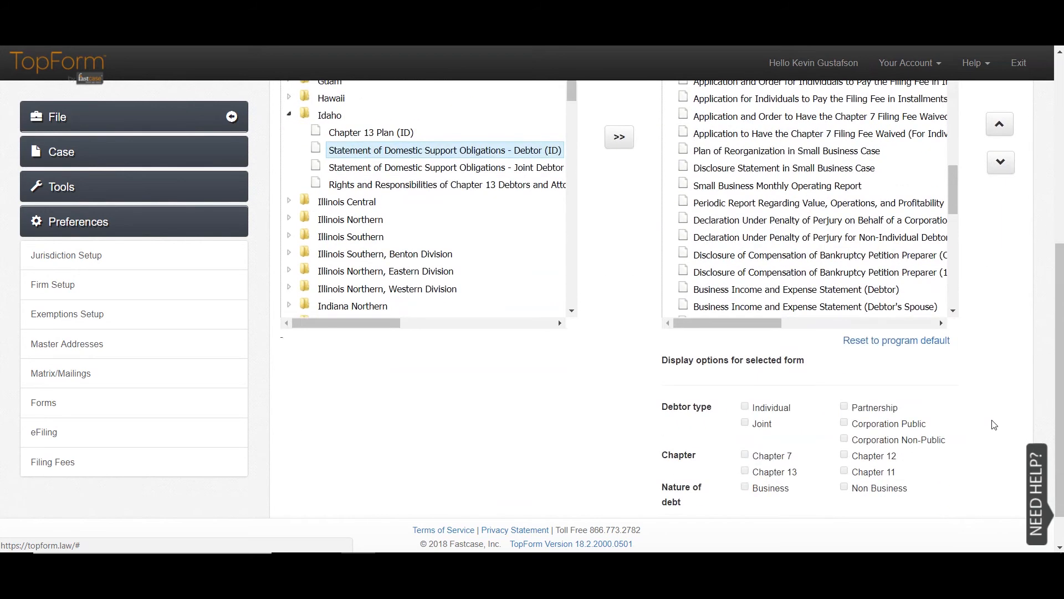
scroll(994, 424, "down", 1)
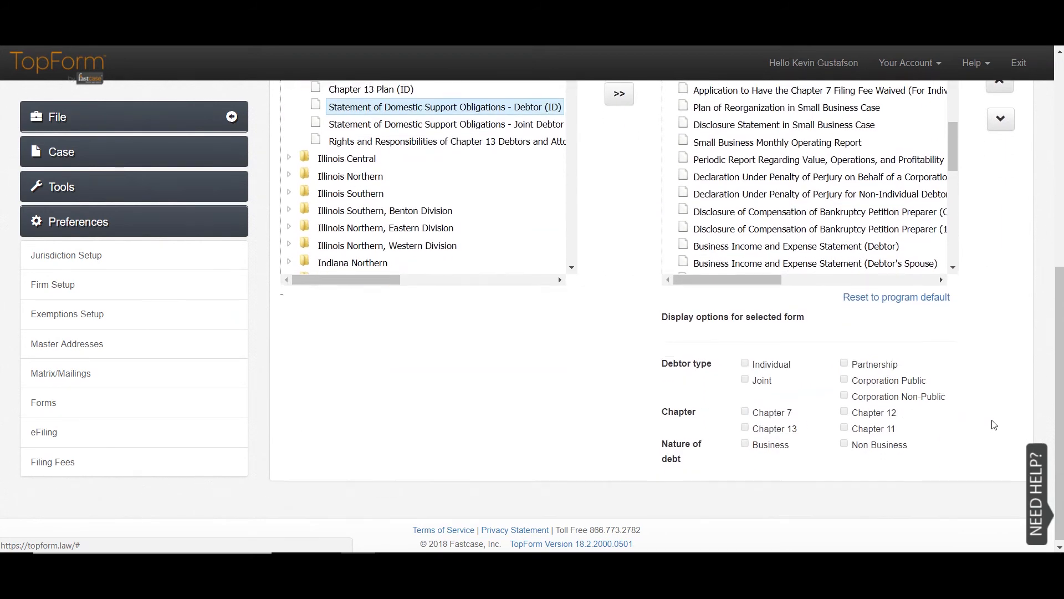
scroll(883, 391, "down", 1)
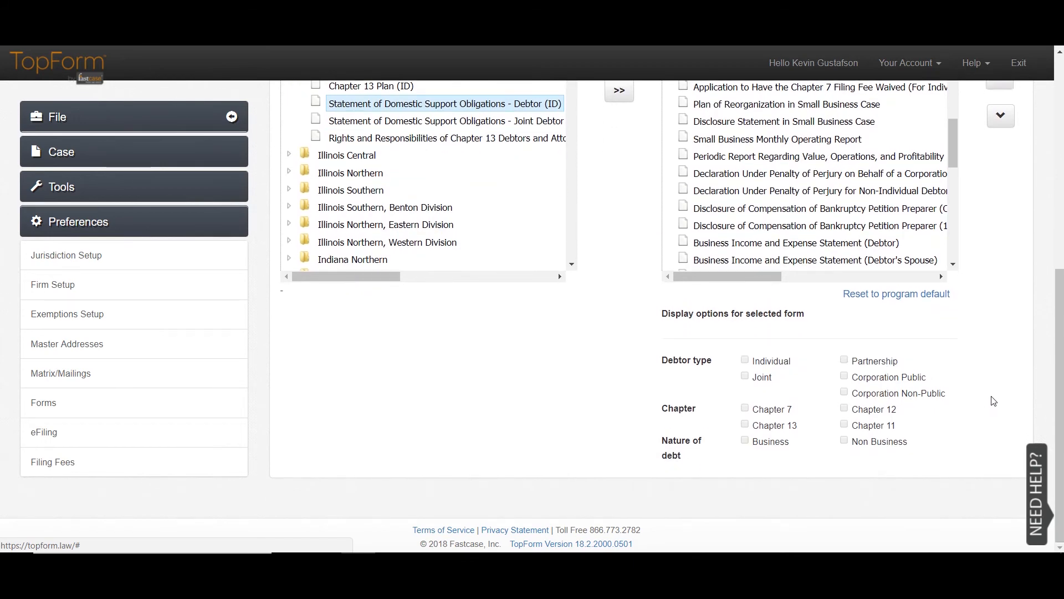
scroll(993, 401, "up", 6)
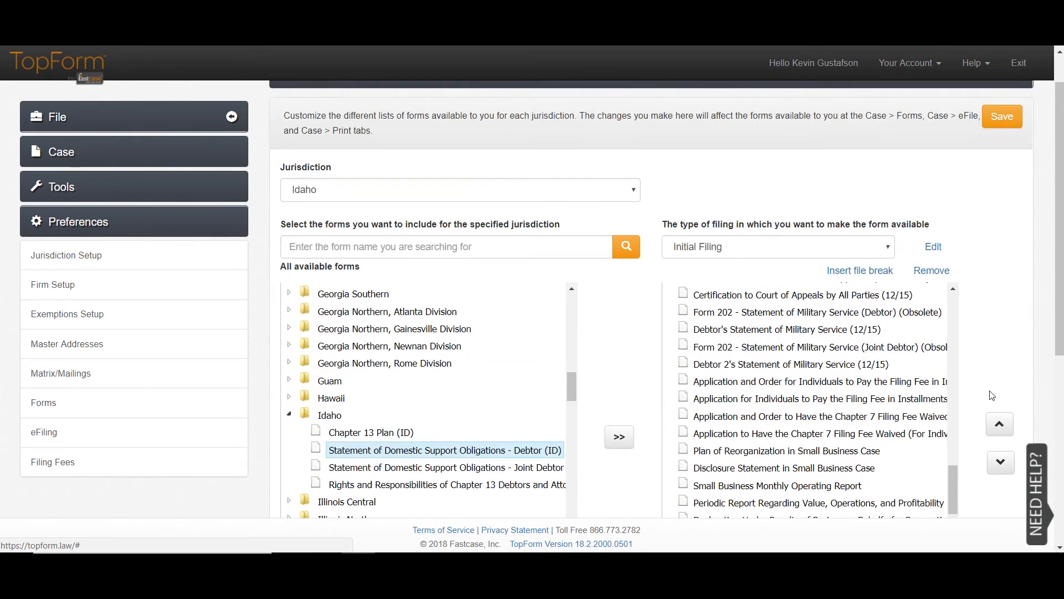
scroll(992, 370, "up", 1)
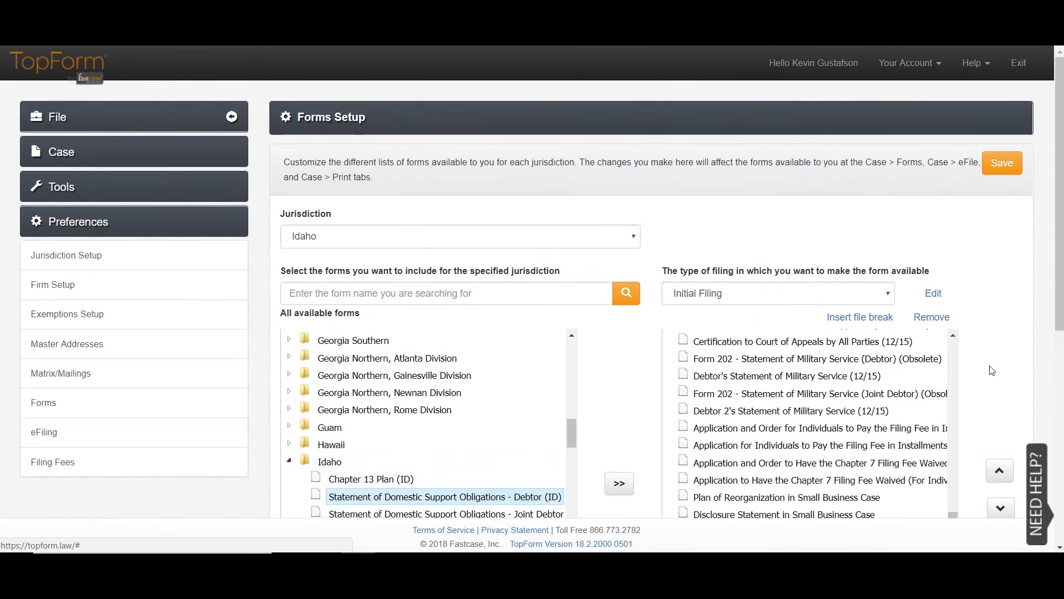
scroll(992, 371, "down", 3)
left_click_drag(854, 340, 772, 396)
scroll(772, 395, "up", 2)
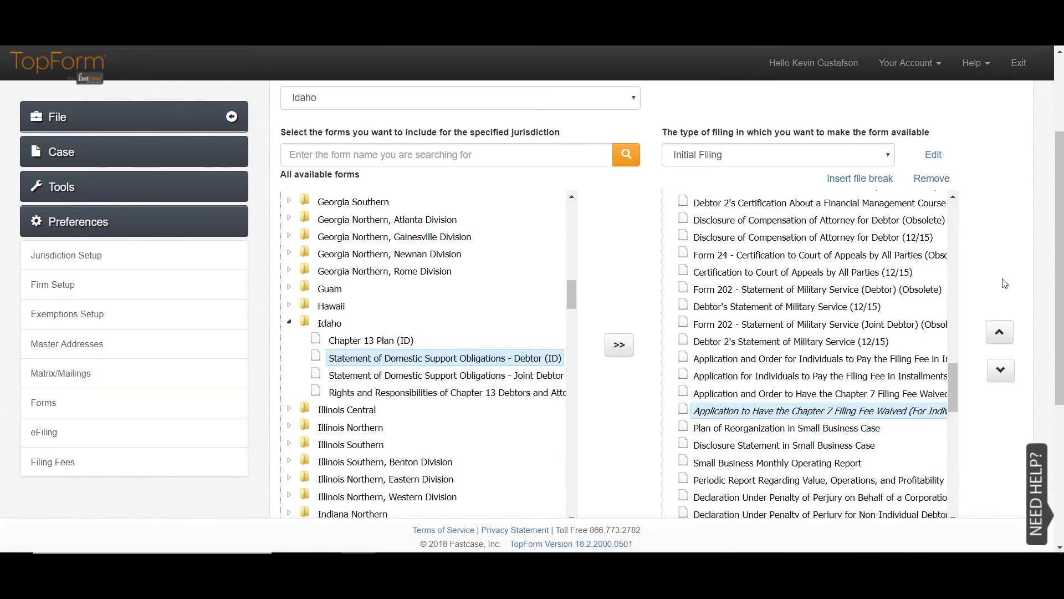
scroll(1004, 282, "up", 3)
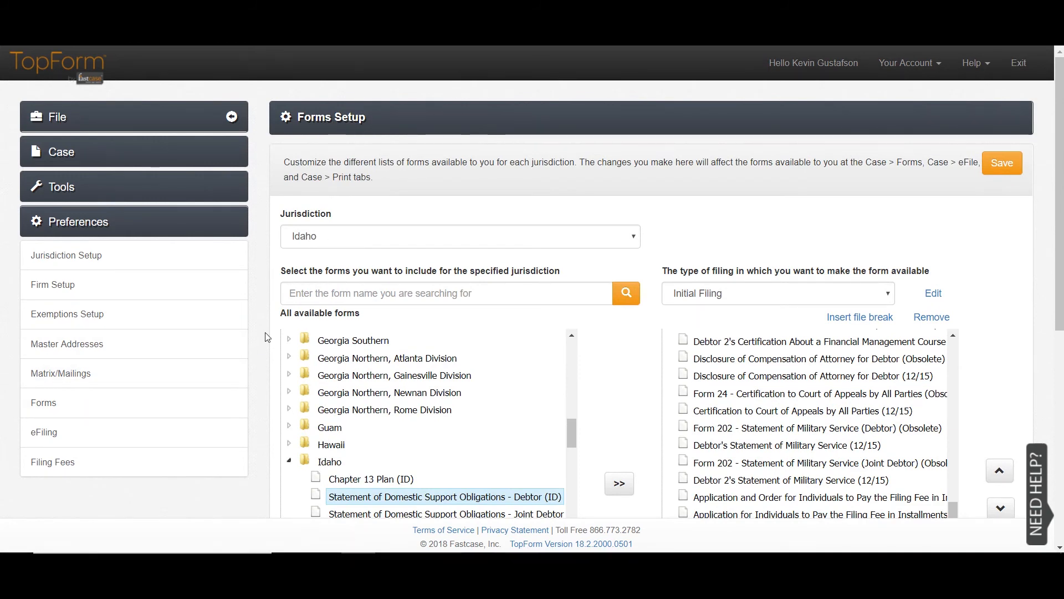
- Review the stored court login ID and password, then save Alabama Middle's eFiling preferences
left_click(156, 421)
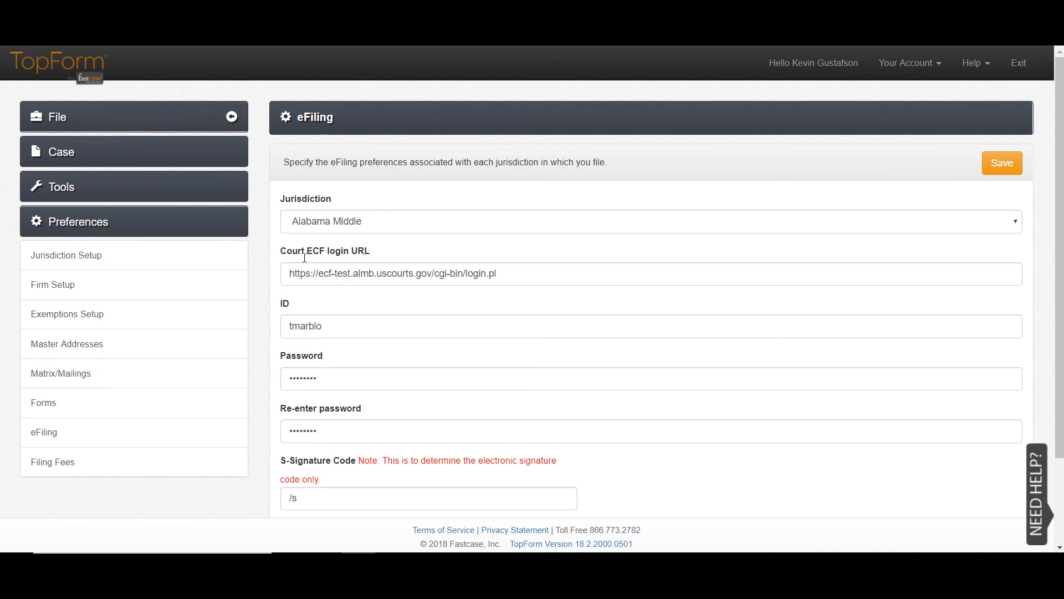
left_click(361, 314)
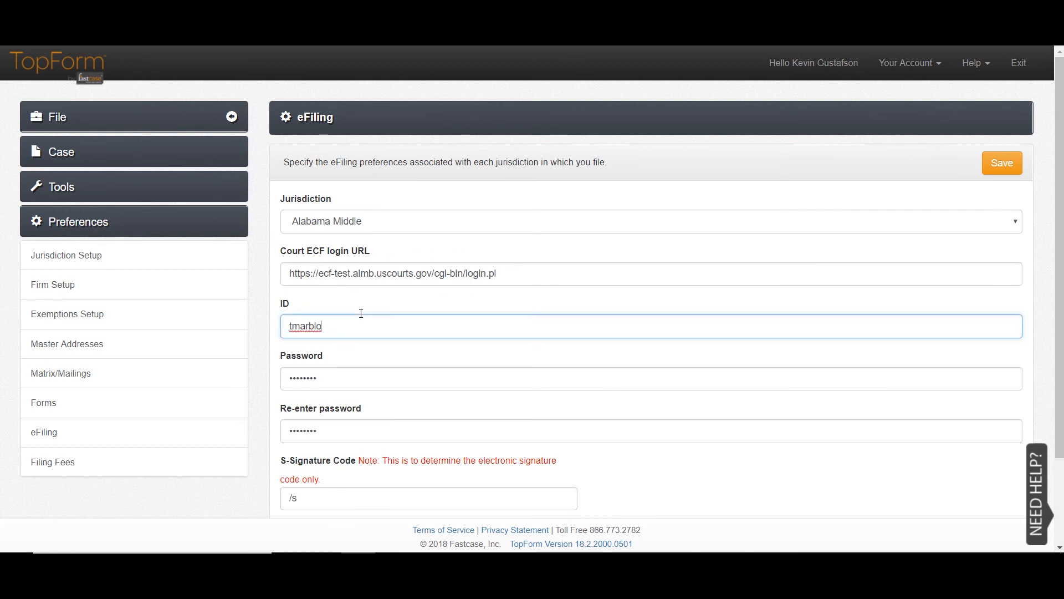
left_click(340, 409)
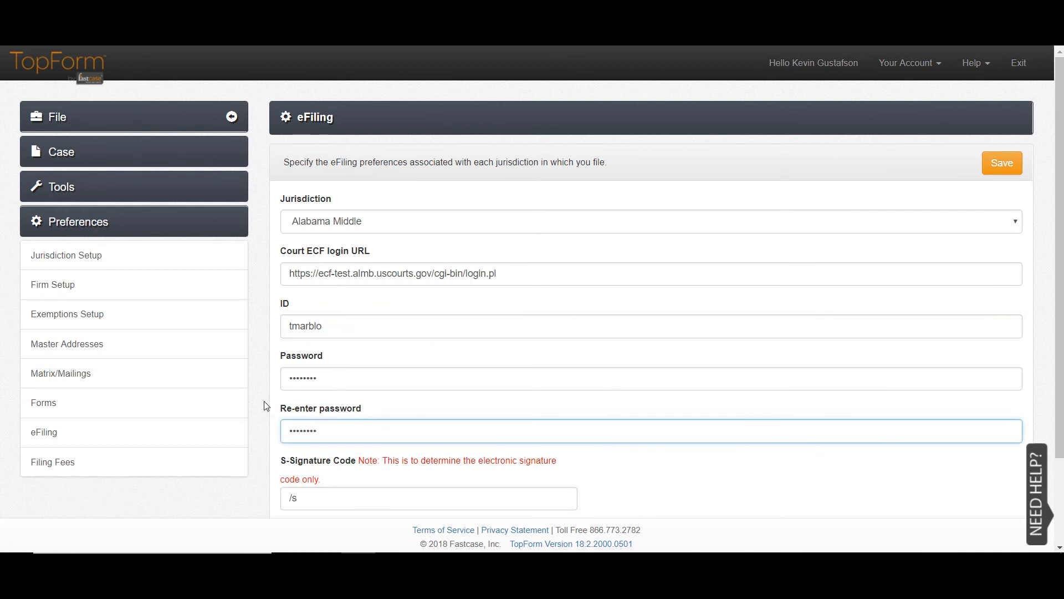
scroll(268, 411, "down", 2)
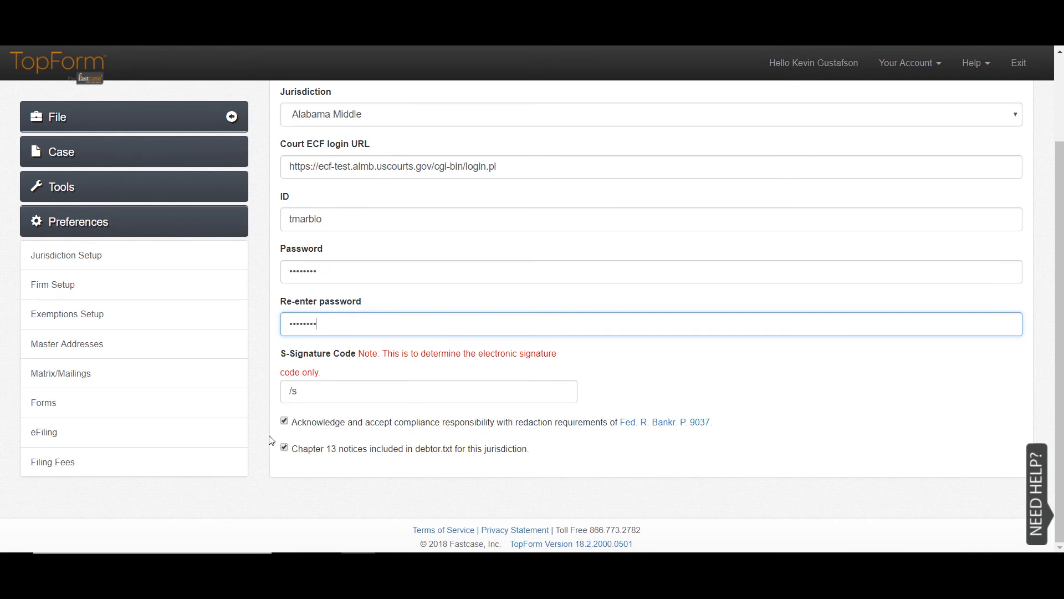
scroll(267, 443, "up", 2)
left_click(996, 164)
left_click(818, 193)
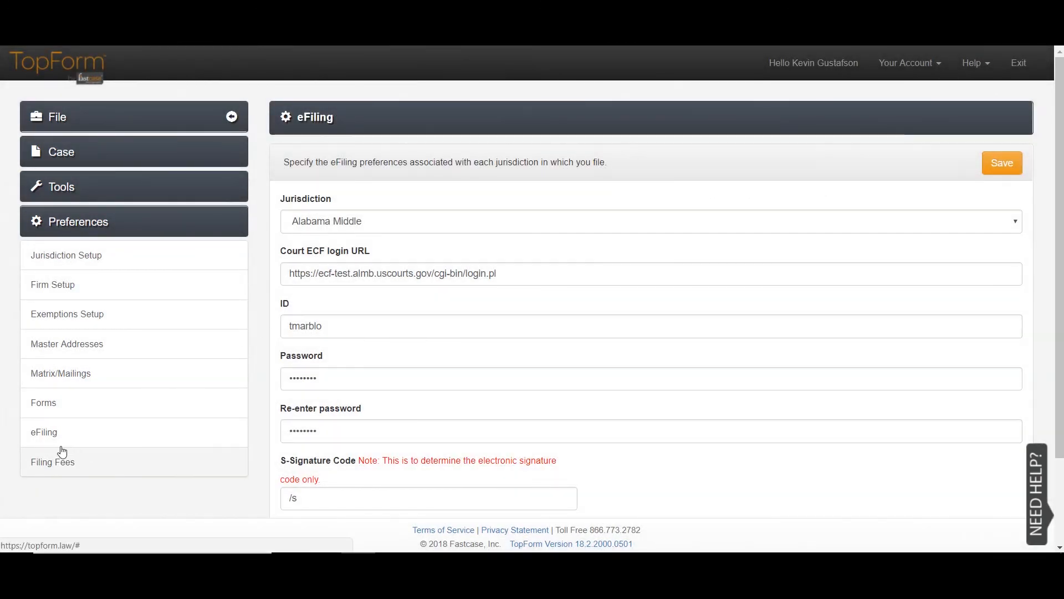
- Change the Chapter 7 filing fee from 330 to 335 and save it
left_click(58, 449)
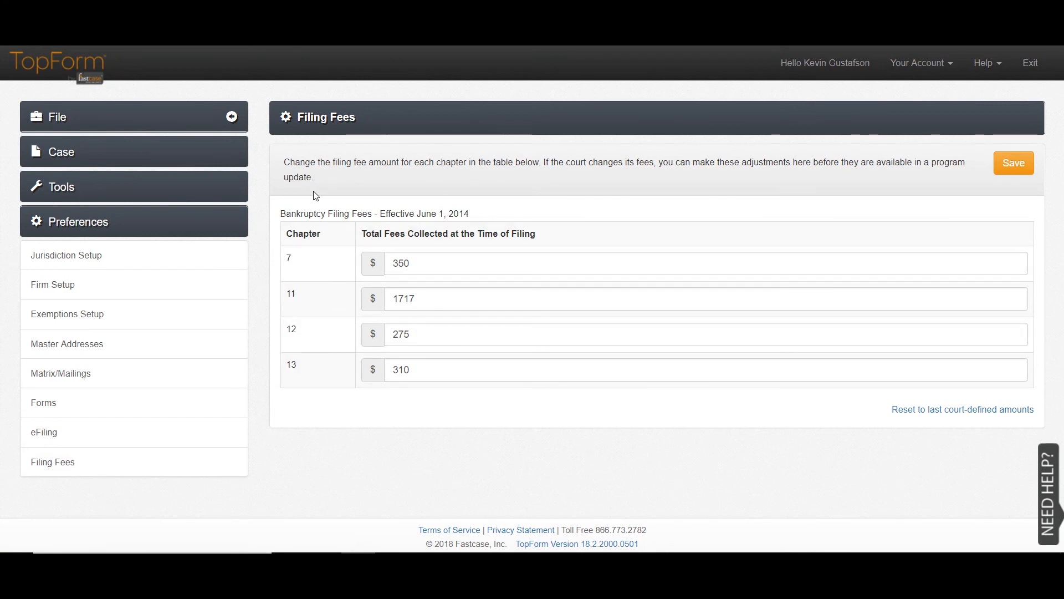
left_click(399, 257)
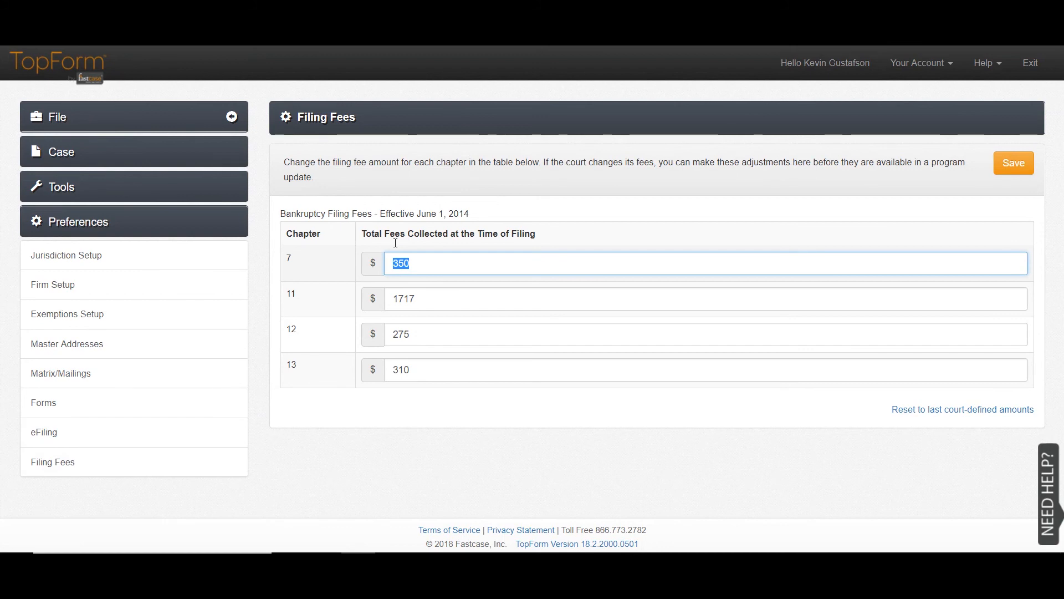
type("330")
left_click(998, 158)
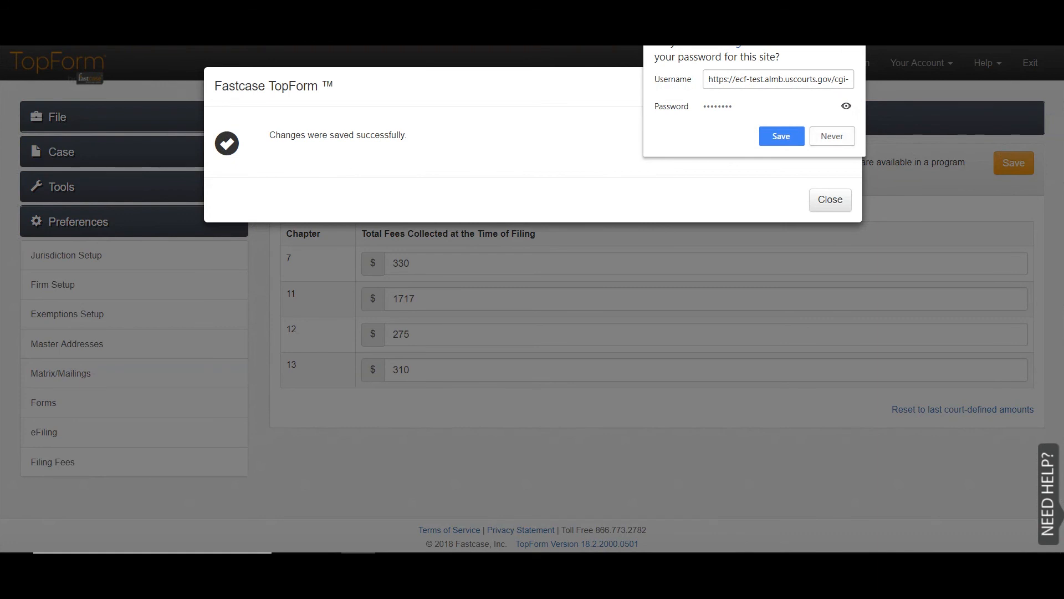
left_click(782, 136)
left_click(829, 199)
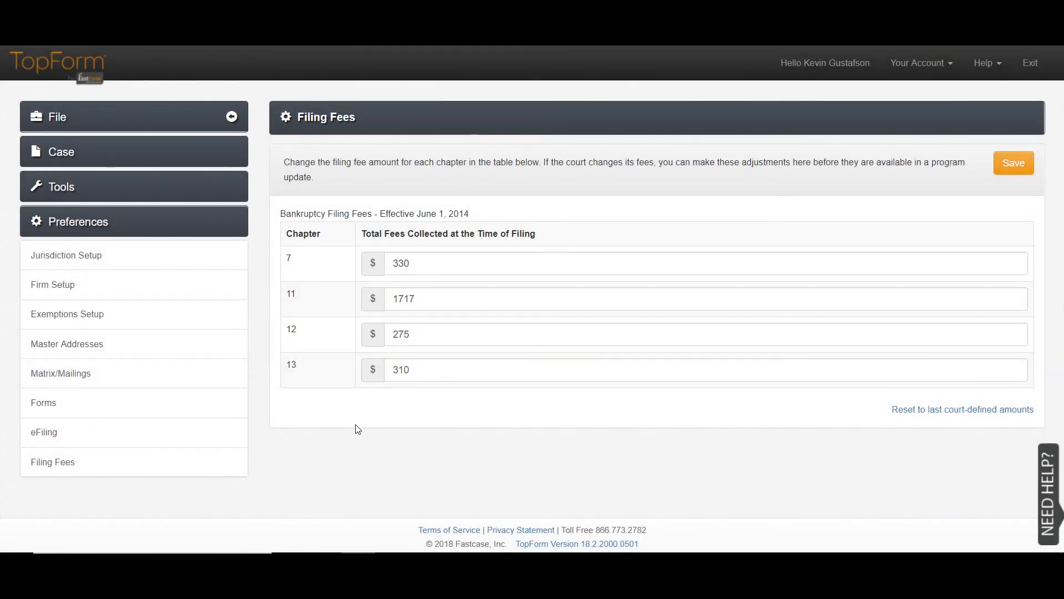
left_click(927, 398)
left_click(848, 200)
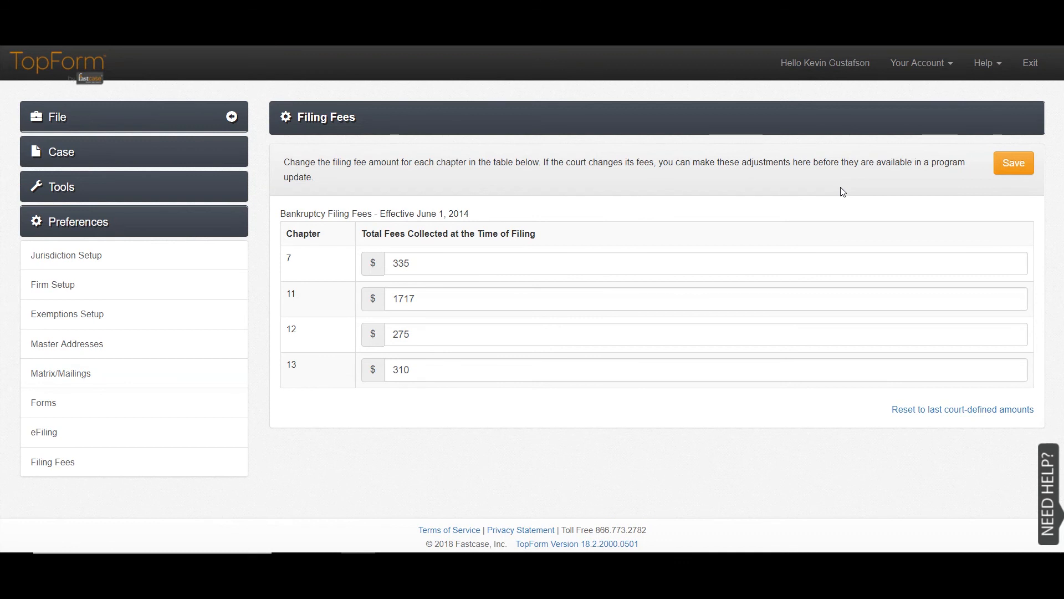